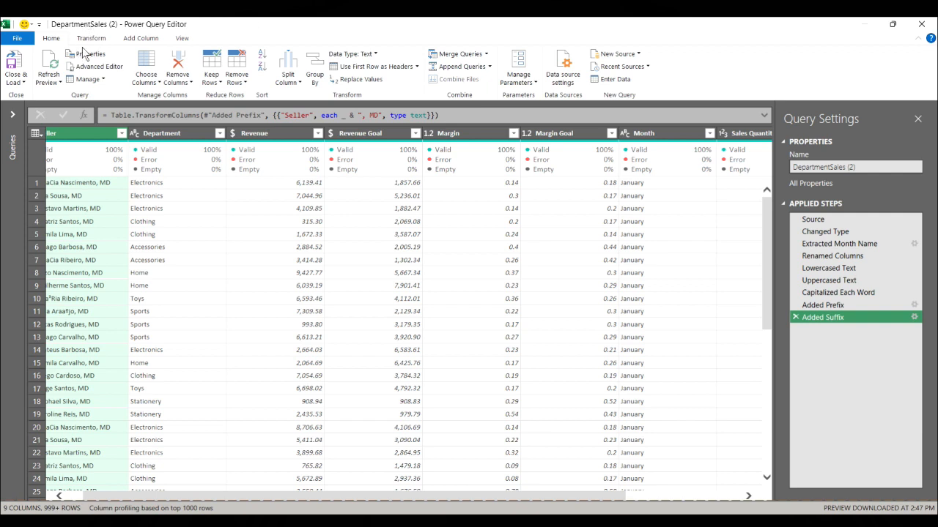
# Start a custom column in the DepartmentSales (2) query and name it QuantityperCustomer
pyautogui.click(142, 40)
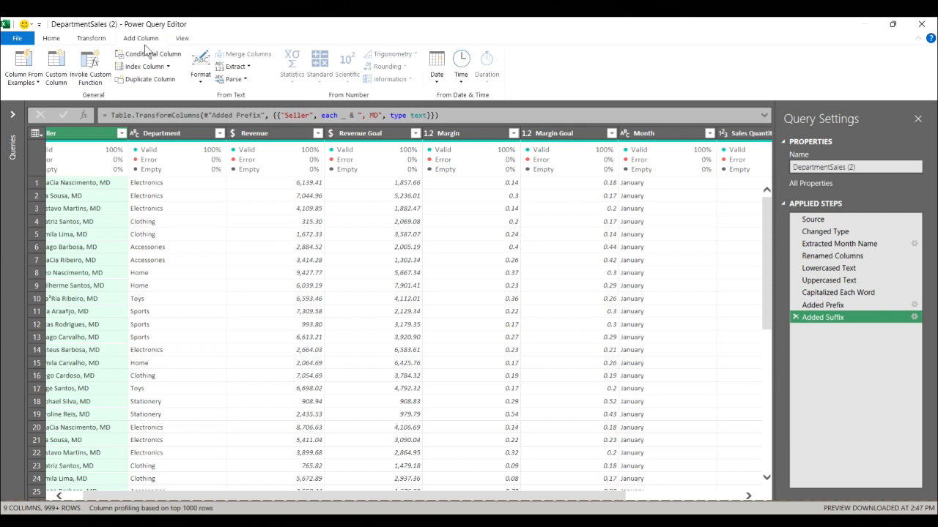
pyautogui.click(57, 70)
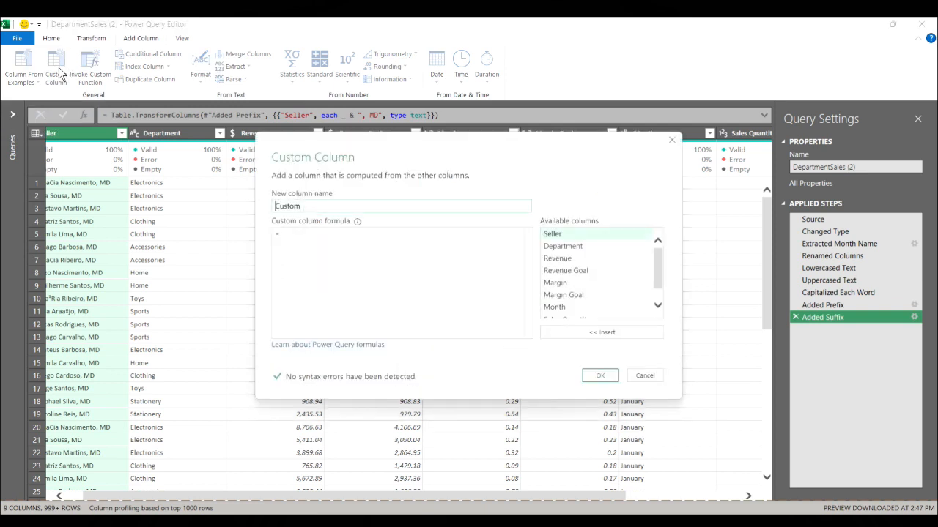
pyautogui.moveTo(306, 206); pyautogui.dragTo(250, 205)
pyautogui.write('Quantity')
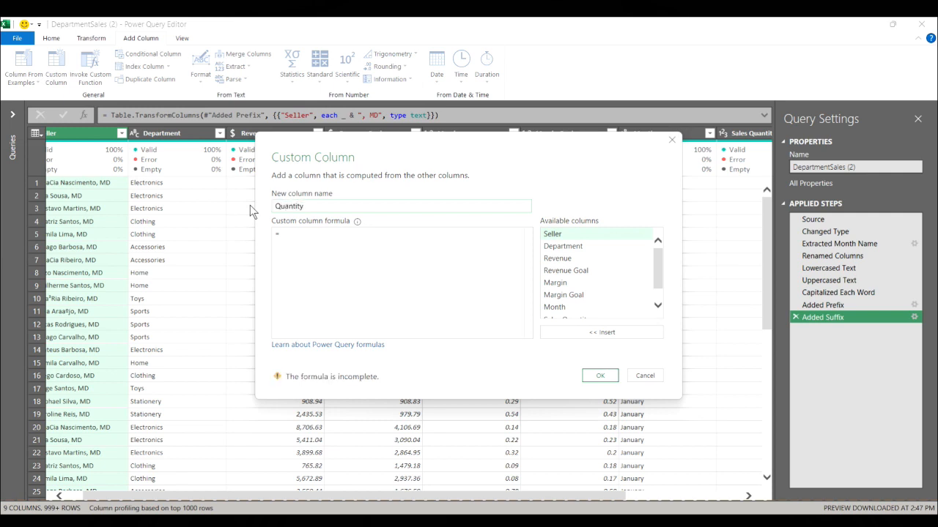
pyautogui.write('perCustomer')
pyautogui.click(304, 233)
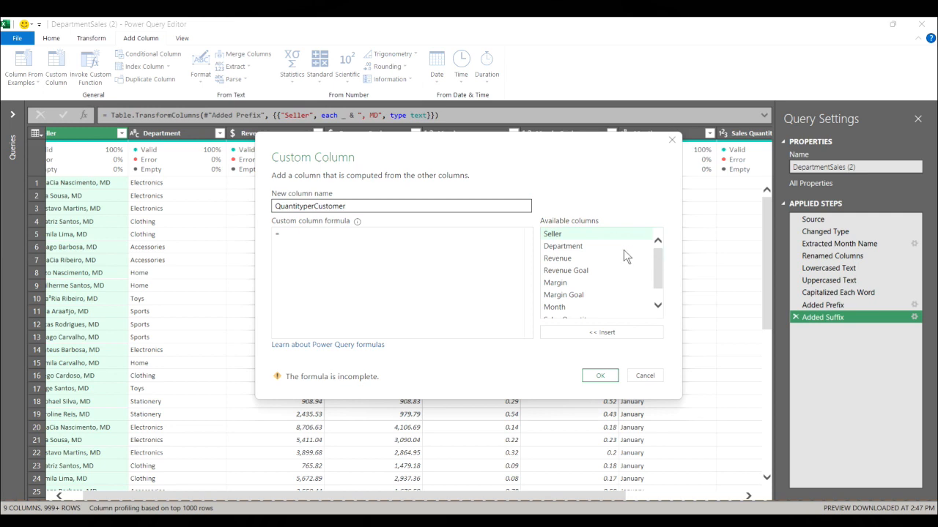
# Set the custom column formula to [Sales Quantity] / [Customers] and create the column
pyautogui.moveTo(659, 271); pyautogui.dragTo(657, 286)
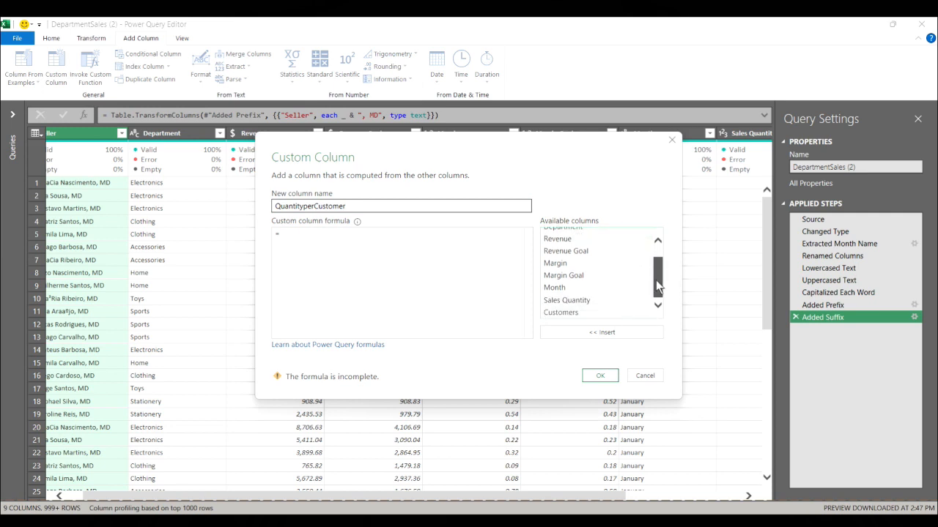
pyautogui.click(574, 302)
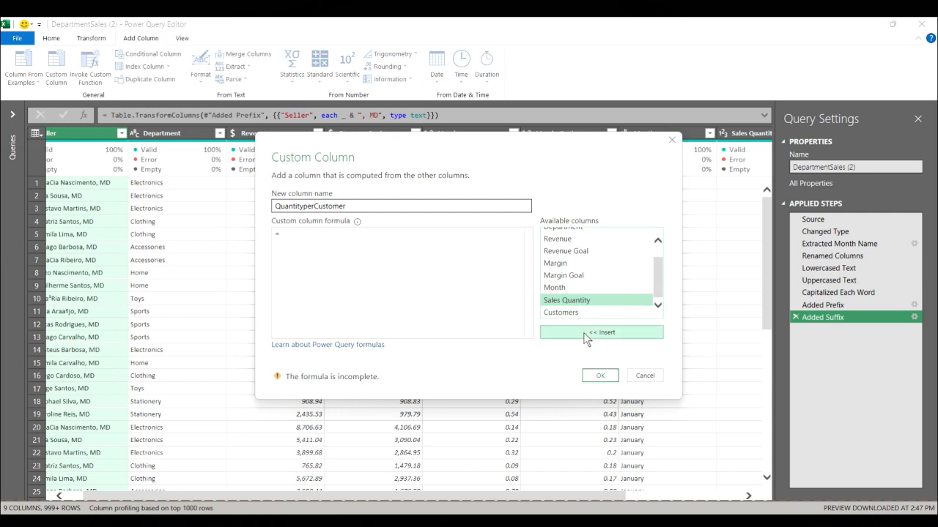
pyautogui.click(584, 332)
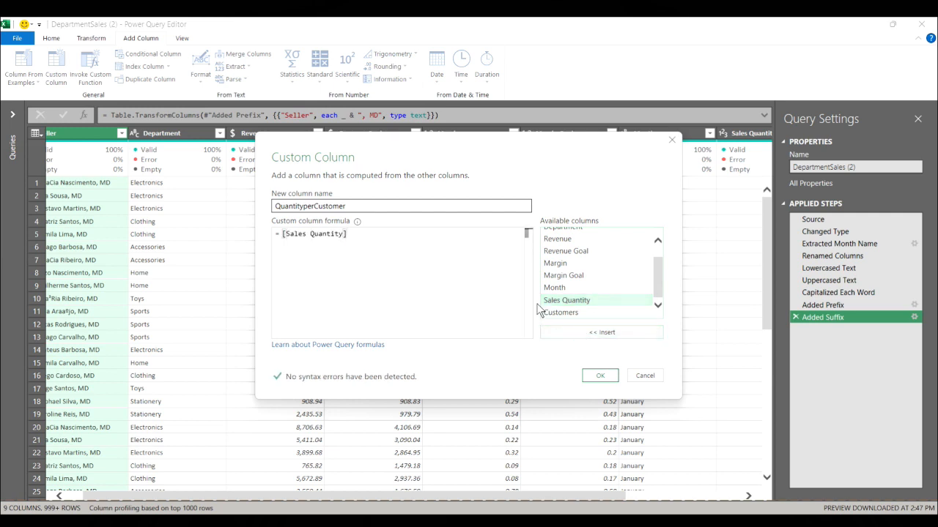
pyautogui.write('/')
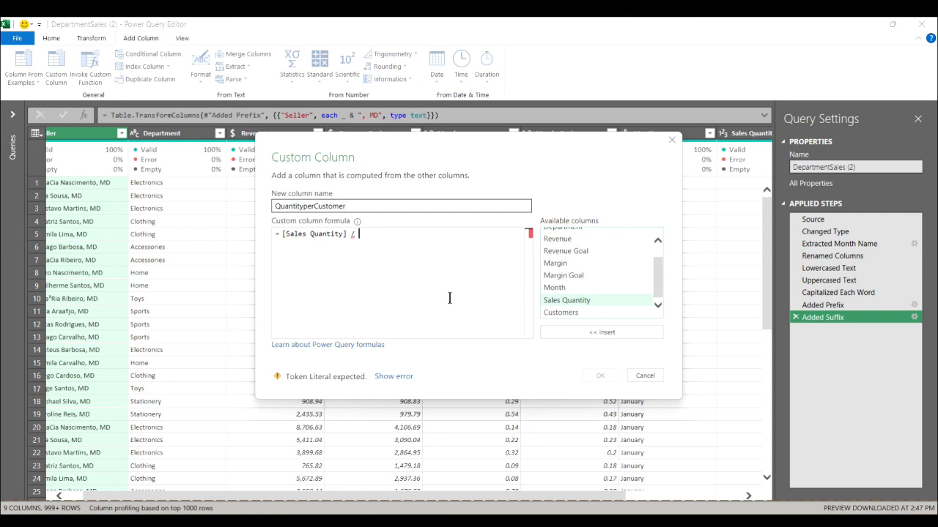
pyautogui.doubleClick(551, 313)
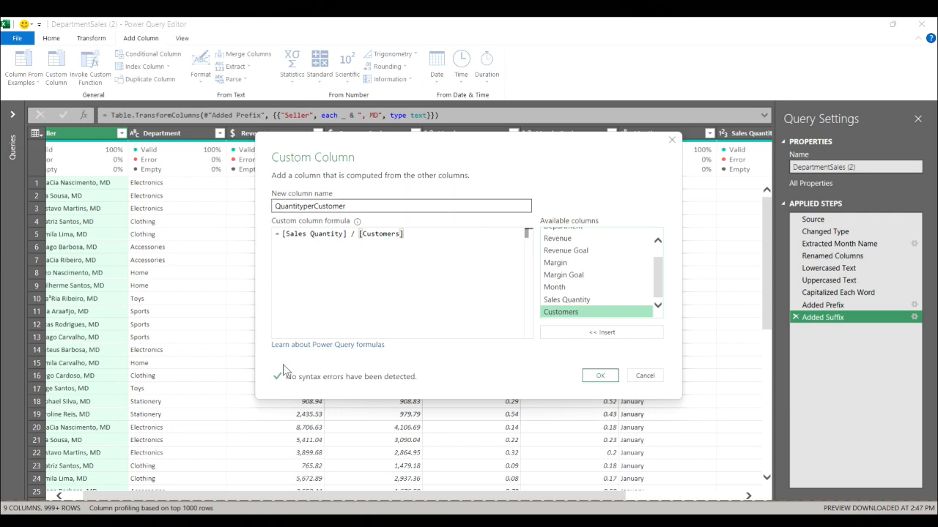
pyautogui.click(591, 379)
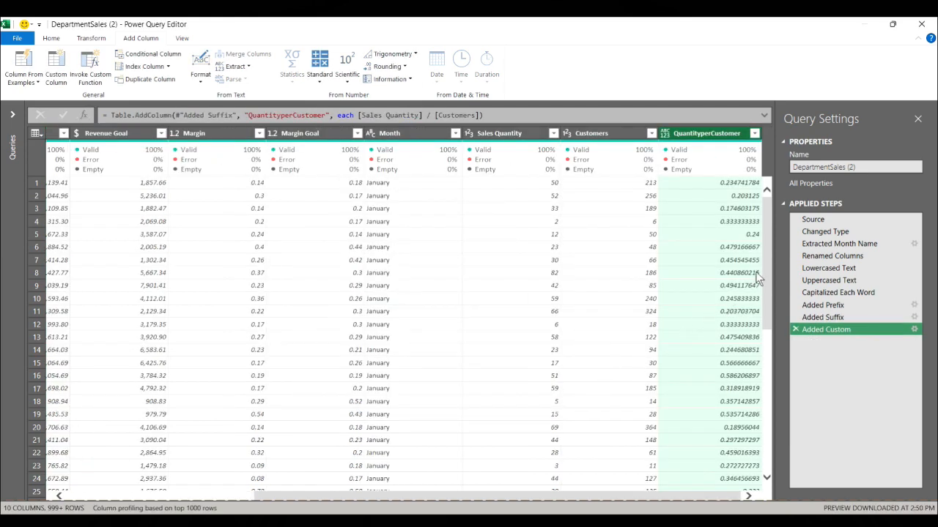
# Delete the applied step that added the QuantityperCustomer column
pyautogui.moveTo(765, 293); pyautogui.dragTo(767, 252)
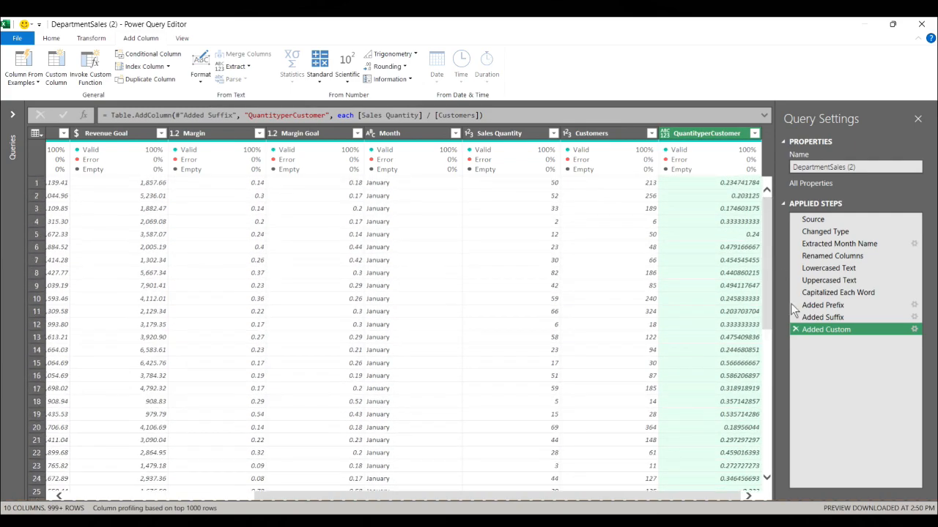
pyautogui.click(794, 330)
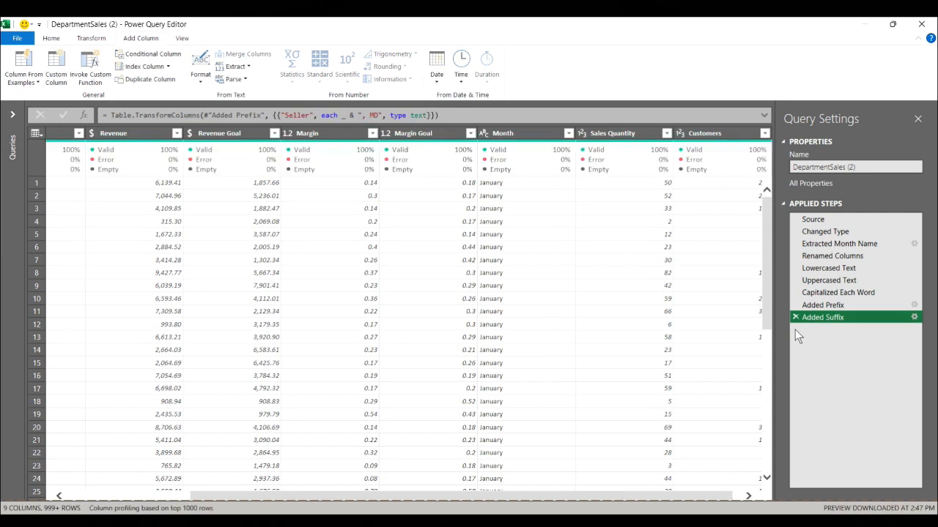
# Start a conditional column and name it SellerRating
pyautogui.click(156, 58)
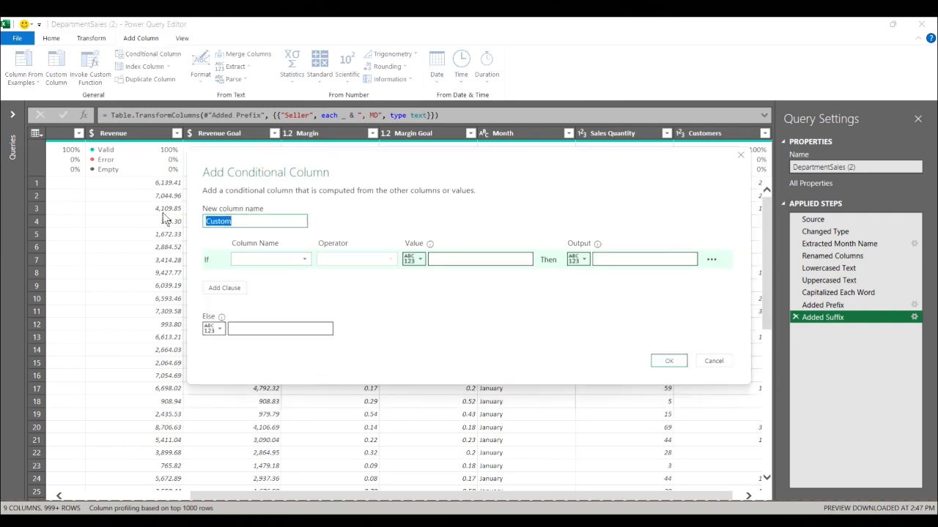
pyautogui.write('SellerRating')
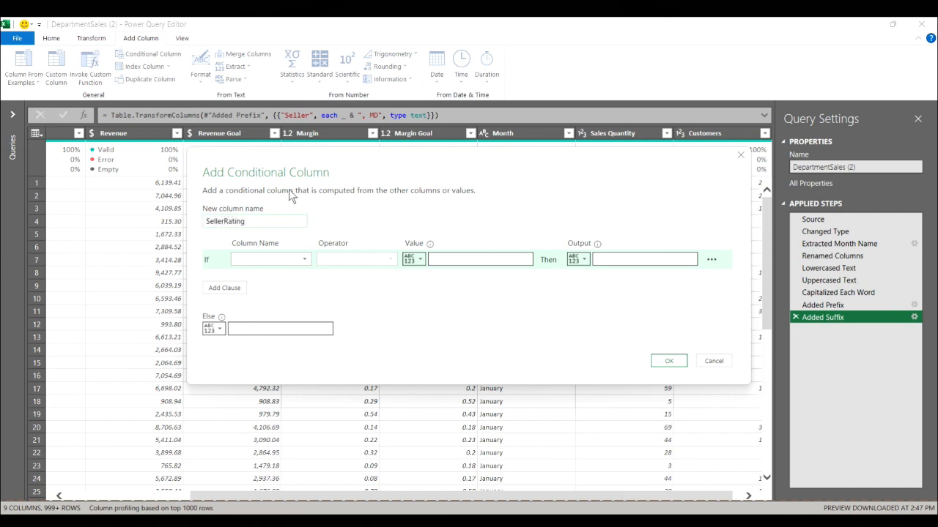
# Define the first condition so that Revenue is greater than 7000 outputs High
pyautogui.click(306, 260)
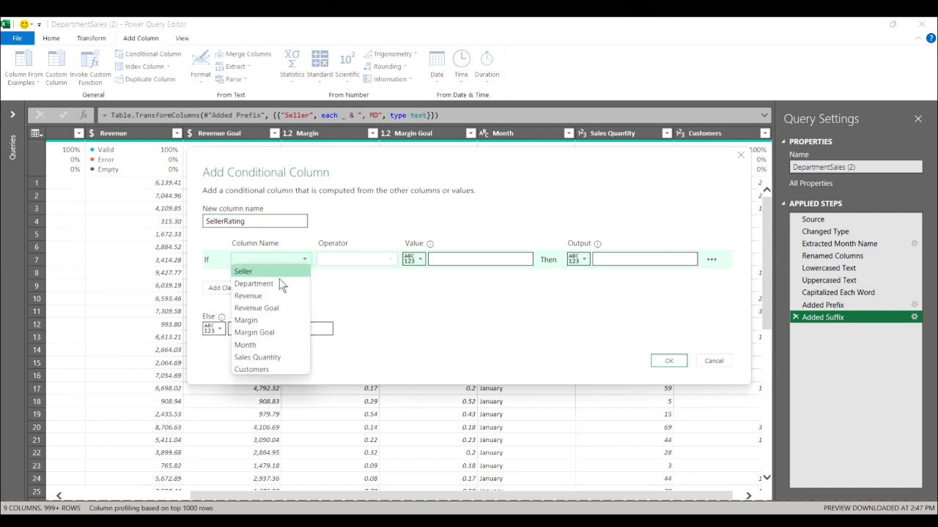
pyautogui.click(267, 295)
pyautogui.click(366, 260)
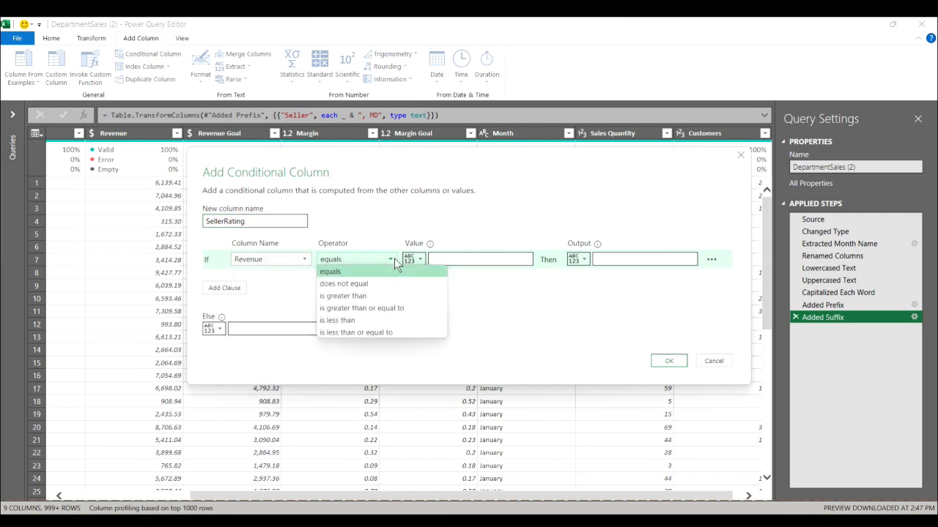
pyautogui.click(388, 295)
pyautogui.click(463, 261)
pyautogui.write('7000')
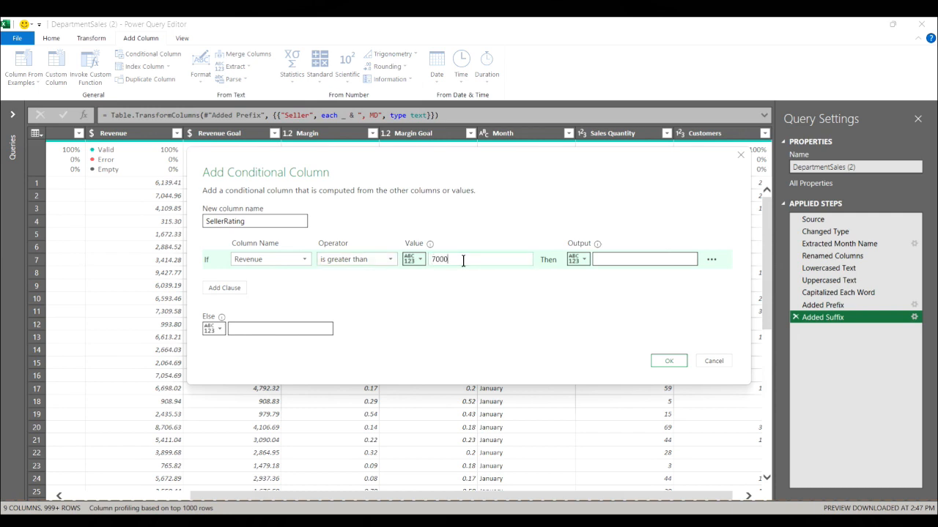
pyautogui.click(608, 259)
pyautogui.write('High')
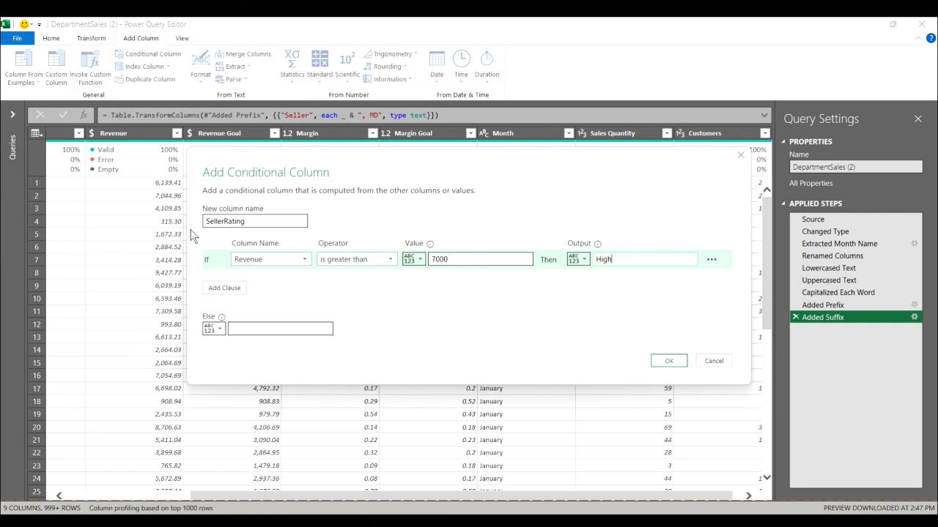
# Add an else-if clause so that Revenue is greater than 4000 outputs Medium
pyautogui.click(224, 289)
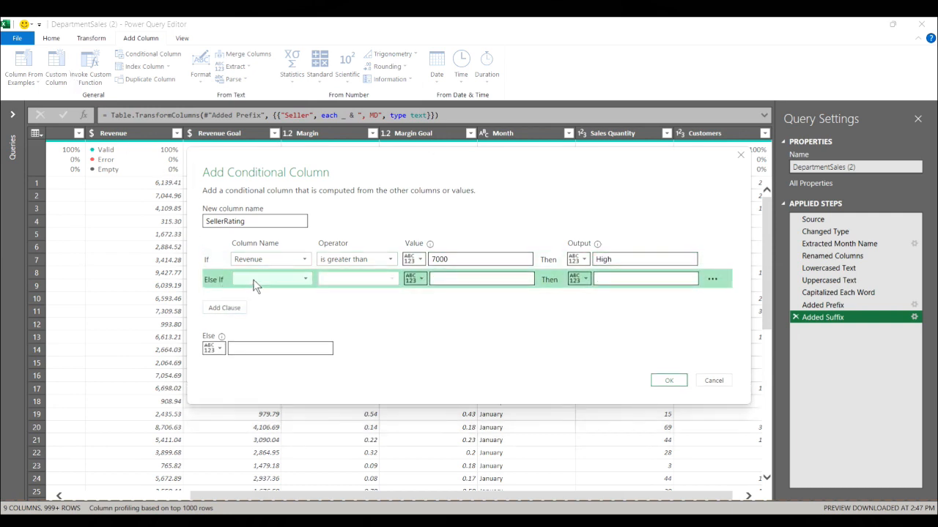
pyautogui.click(305, 279)
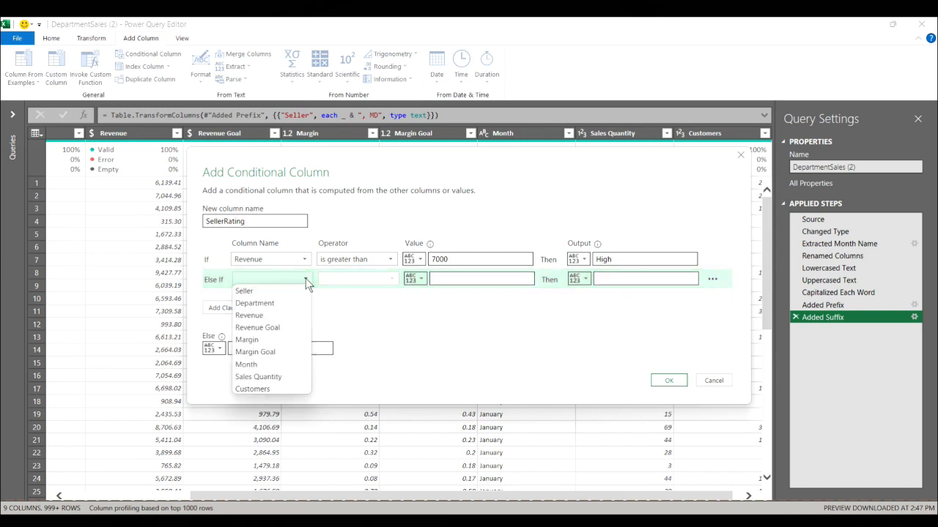
pyautogui.click(269, 319)
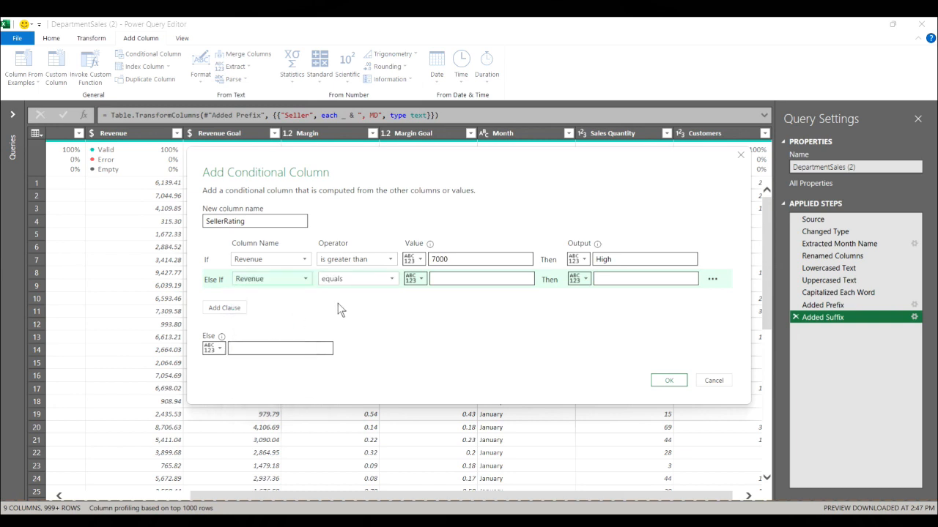
pyautogui.click(391, 281)
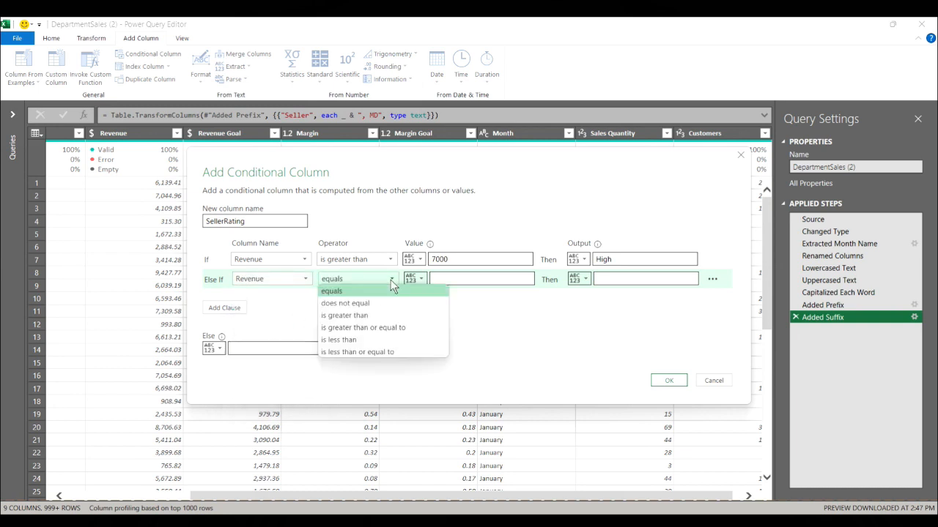
pyautogui.click(350, 321)
pyautogui.click(452, 277)
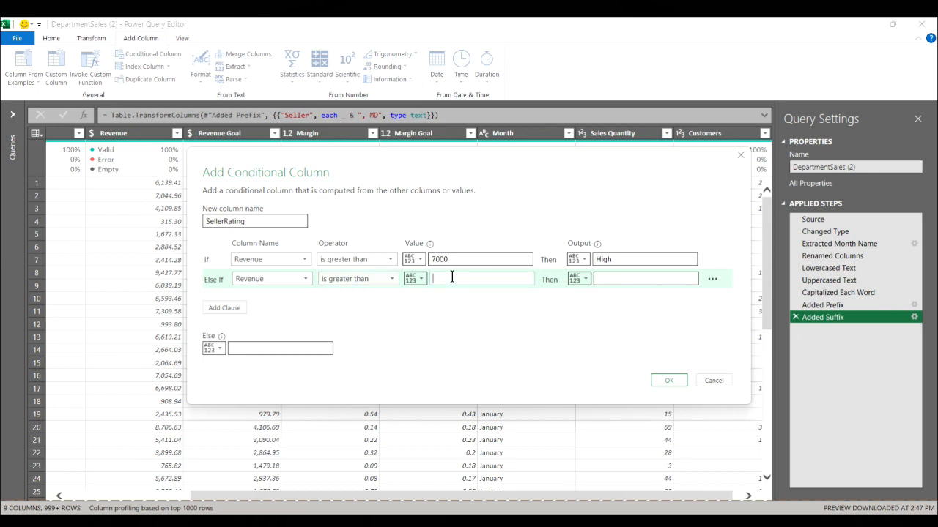
pyautogui.write('4000')
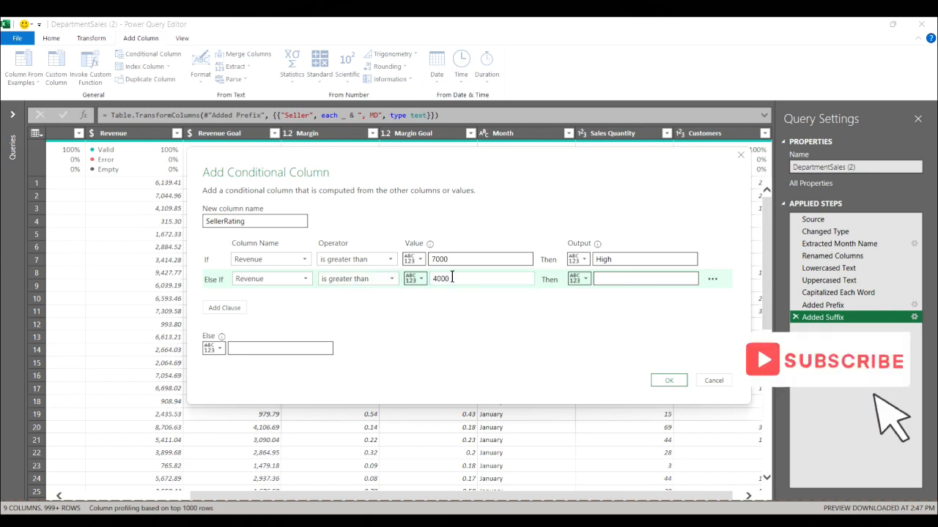
pyautogui.click(618, 279)
pyautogui.write('Medium')
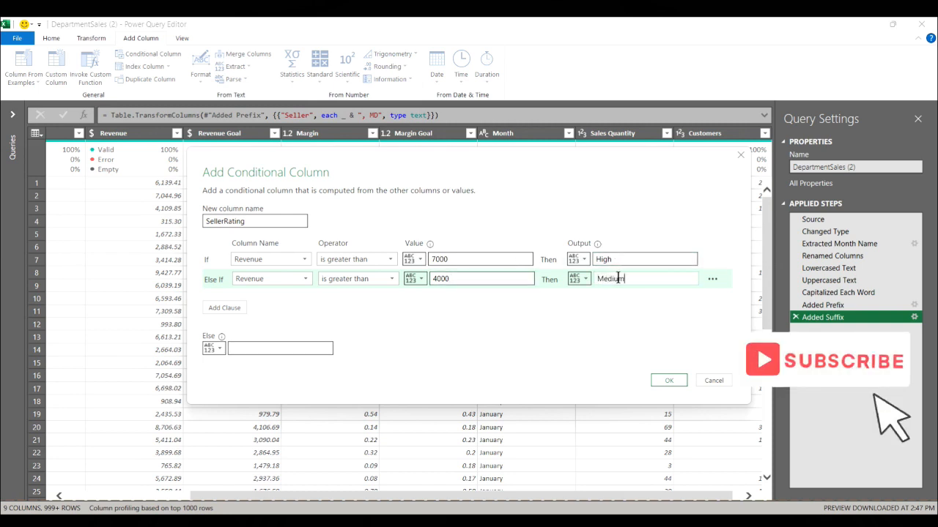
# Create the SellerRating column with Low as the else output, and delete the applied step that added it
pyautogui.click(261, 349)
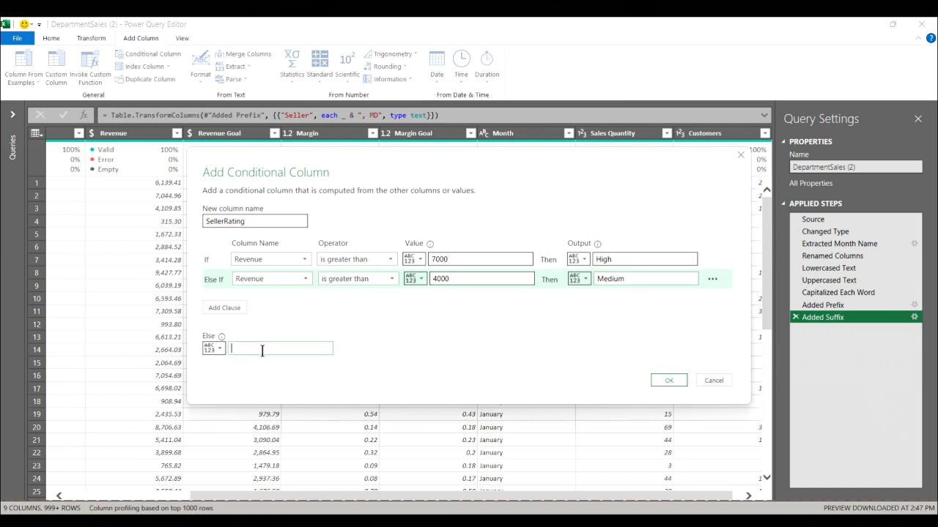
pyautogui.write('Low')
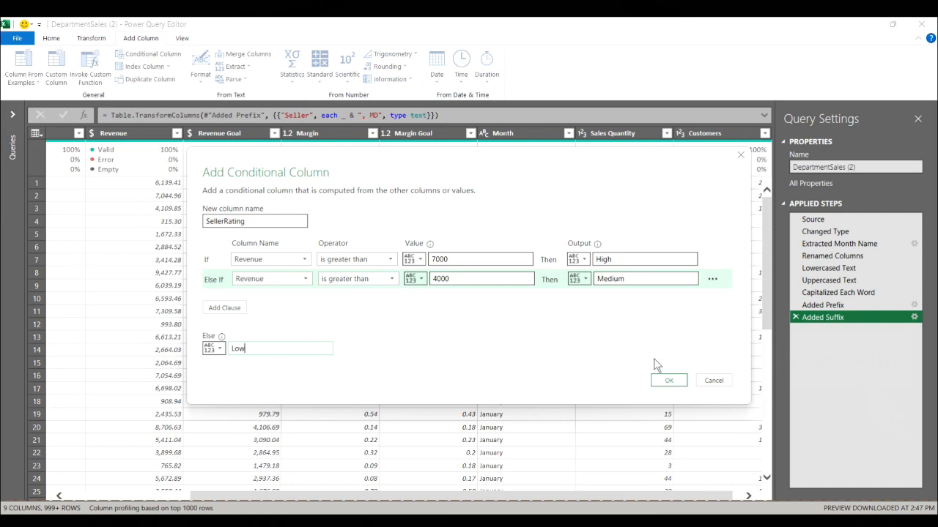
pyautogui.click(667, 381)
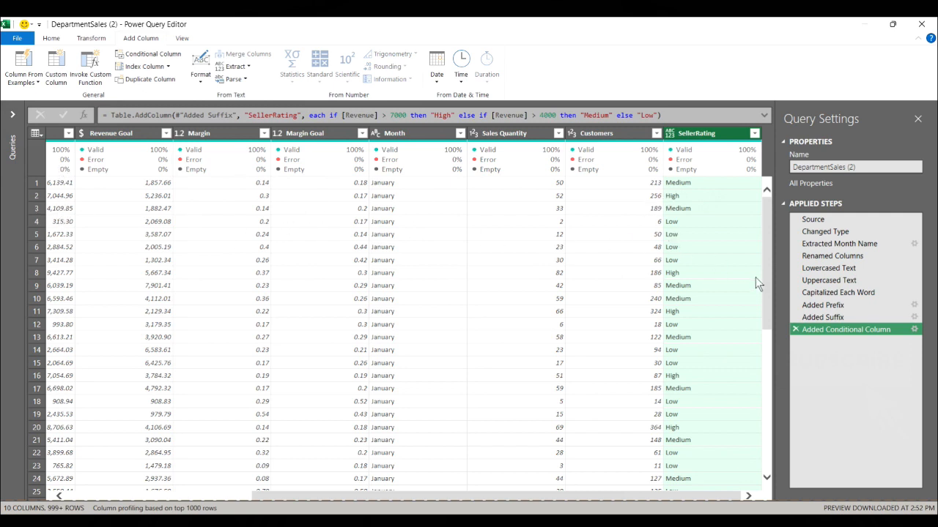
pyautogui.click(795, 329)
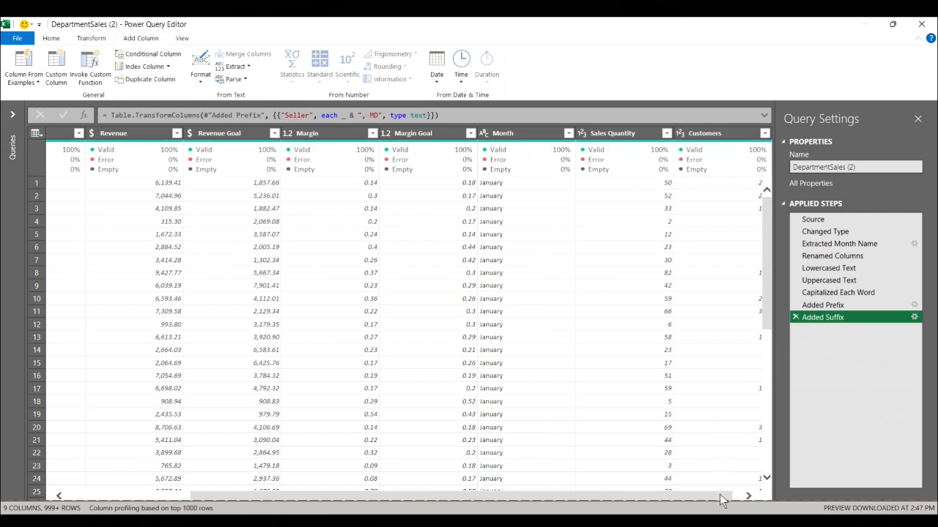
# Add a custom index column with a starting index of 100 and an increment of 5
pyautogui.moveTo(720, 495); pyautogui.dragTo(522, 499)
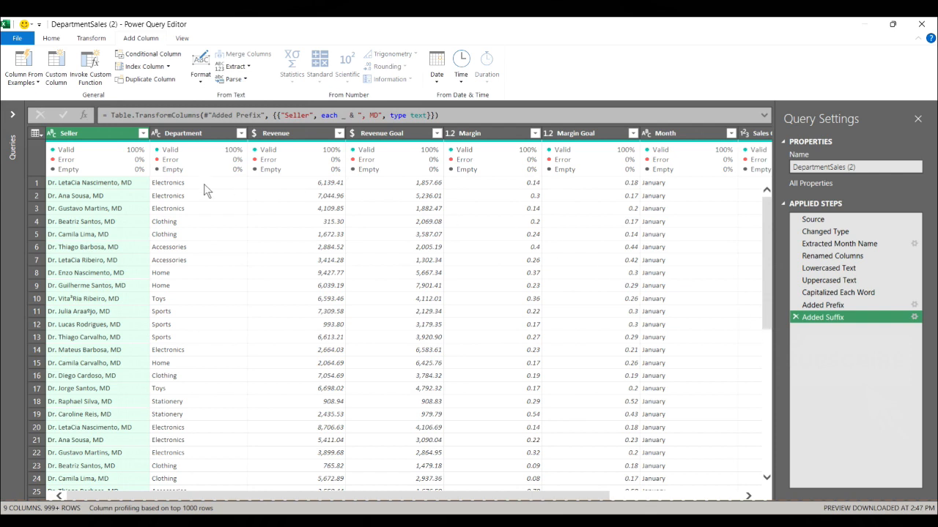
pyautogui.click(168, 67)
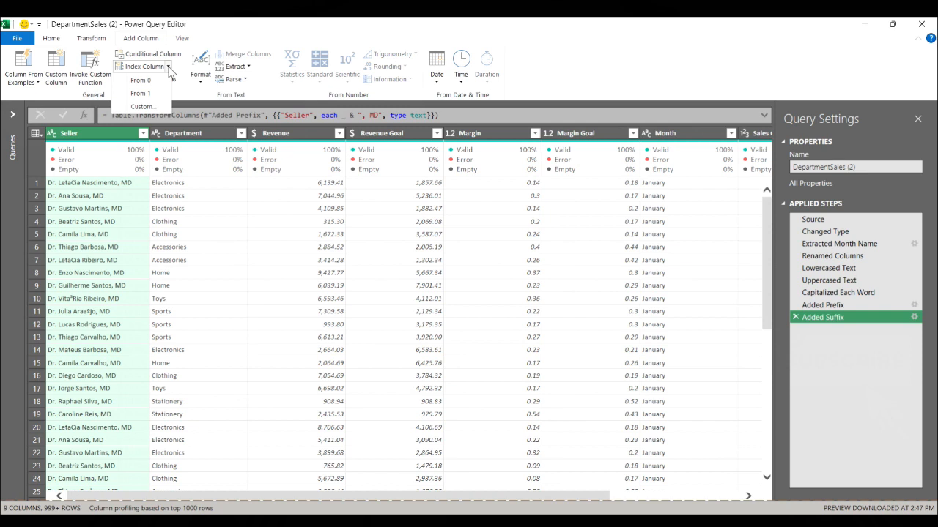
pyautogui.click(159, 105)
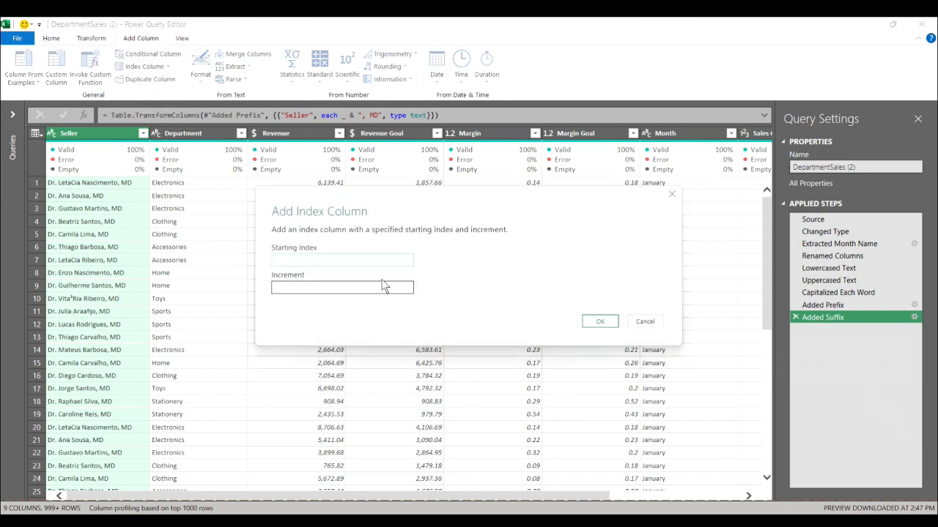
pyautogui.write('100')
pyautogui.click(355, 292)
pyautogui.write('Ste')
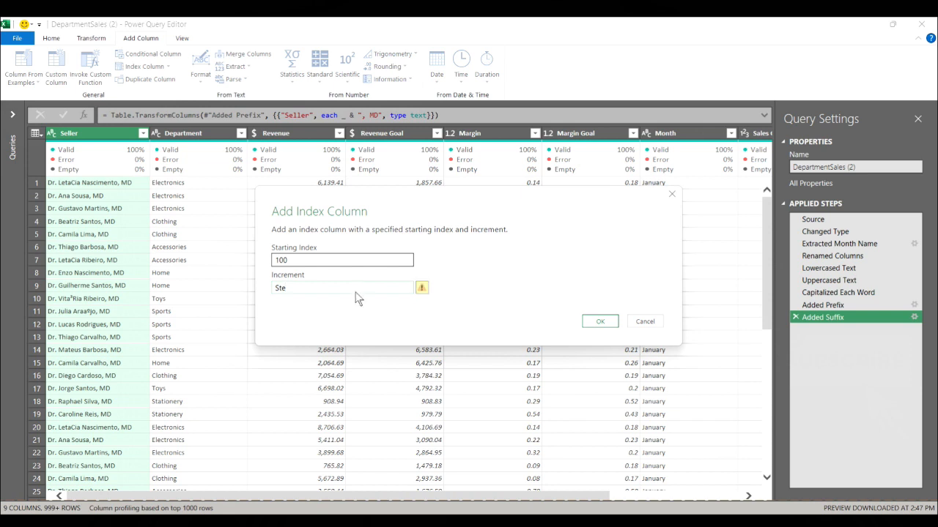
pyautogui.press('BackSpace')
pyautogui.press('BackSpace')
pyautogui.press('BackSpace')
pyautogui.write('5')
pyautogui.click(589, 323)
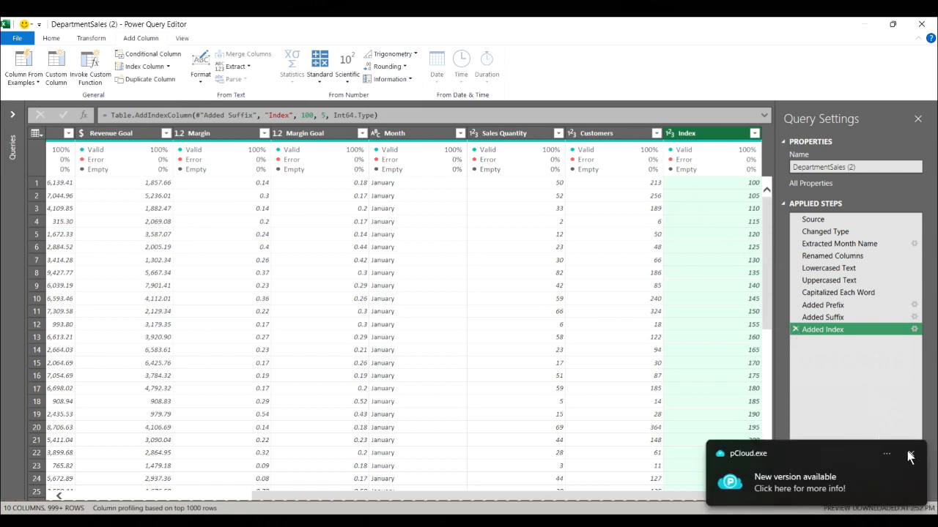
# Dismiss the pCloud notification and delete the applied step that added the index column
pyautogui.click(910, 455)
pyautogui.click(795, 330)
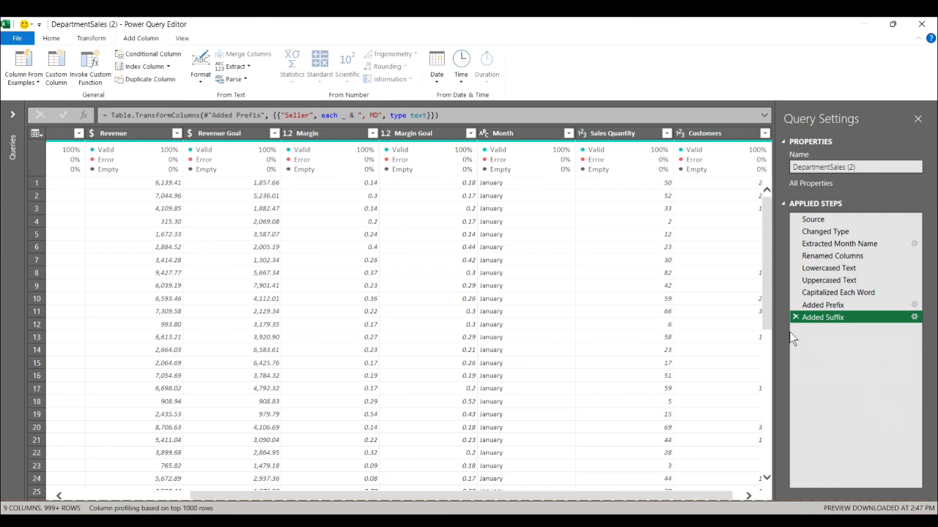
# Duplicate the Month column, and delete the applied step that duplicated it
pyautogui.click(516, 136)
pyautogui.click(161, 80)
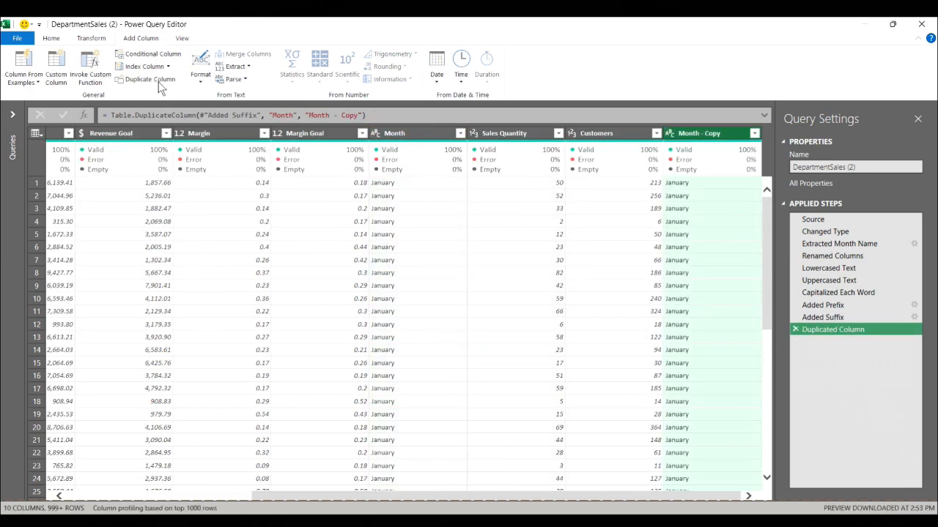
pyautogui.click(795, 330)
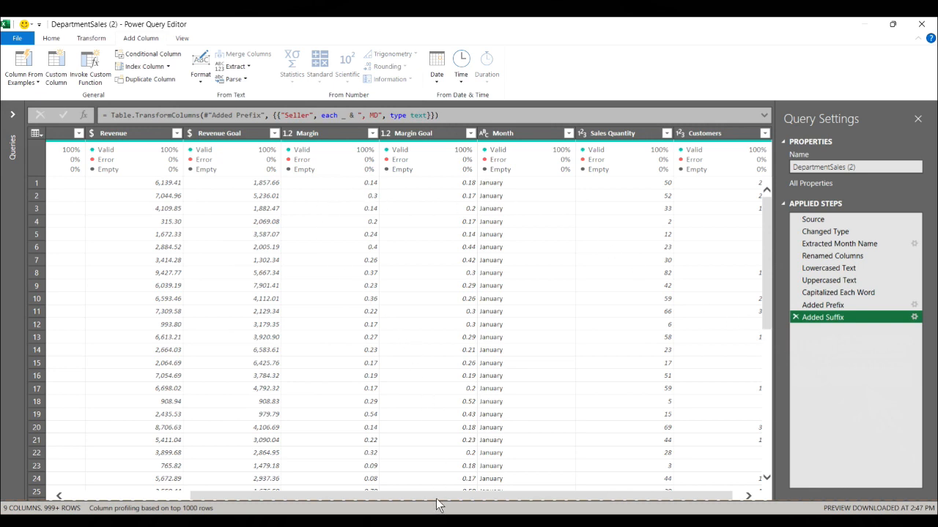
# Add an uppercase text column based on the Department column, and delete the applied step that inserted it
pyautogui.moveTo(438, 498); pyautogui.dragTo(289, 488)
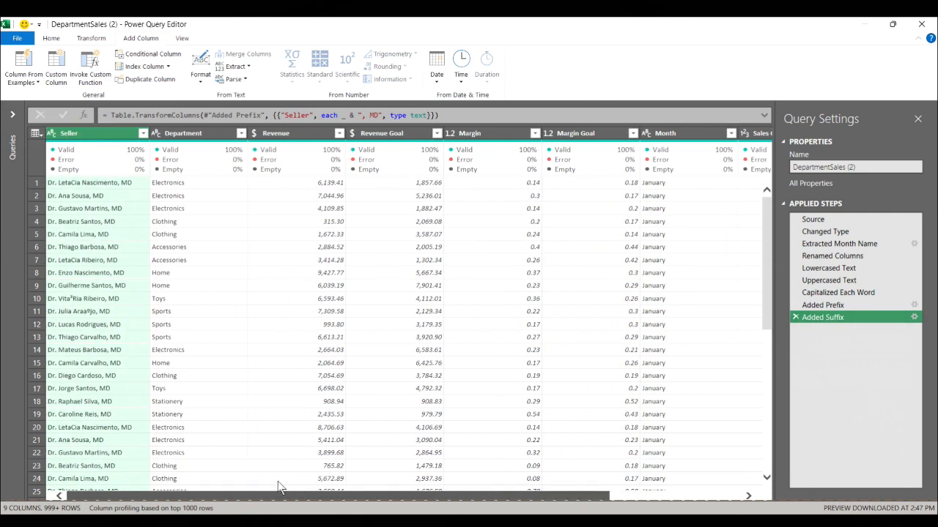
pyautogui.click(205, 135)
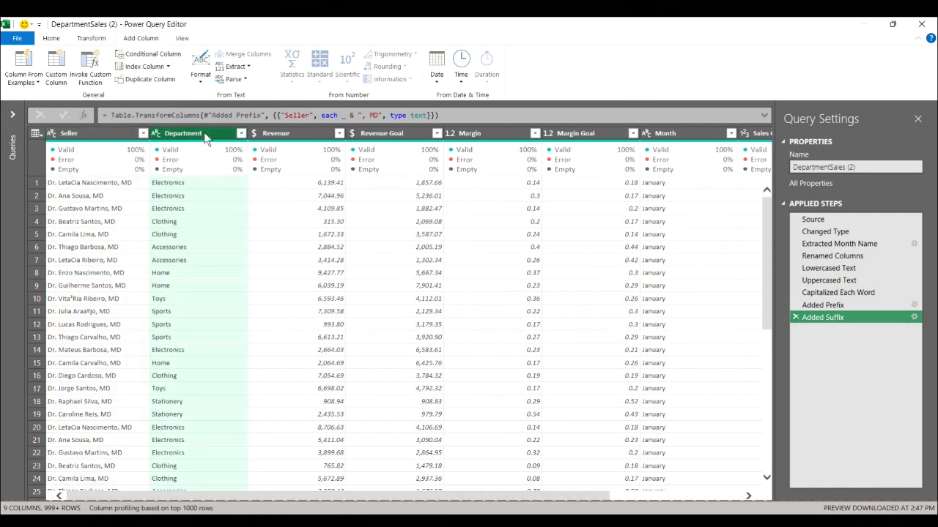
pyautogui.click(201, 82)
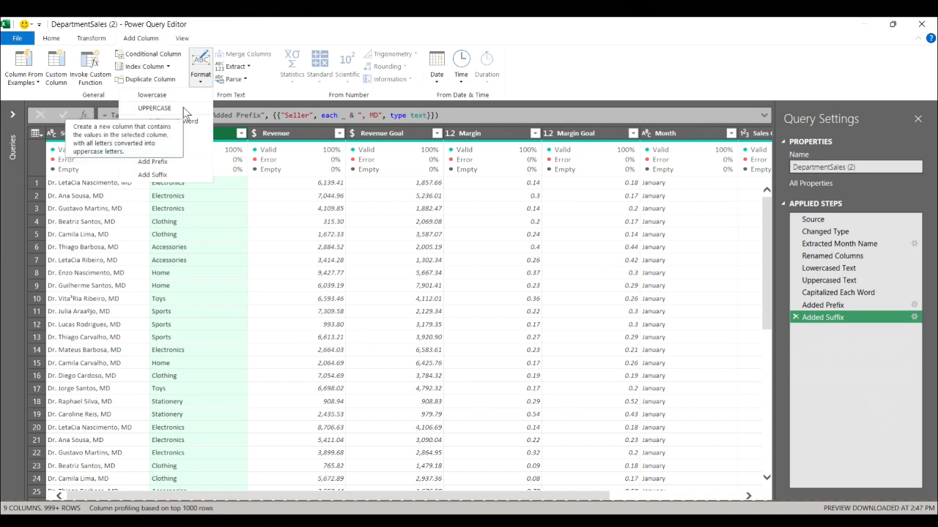
pyautogui.click(184, 108)
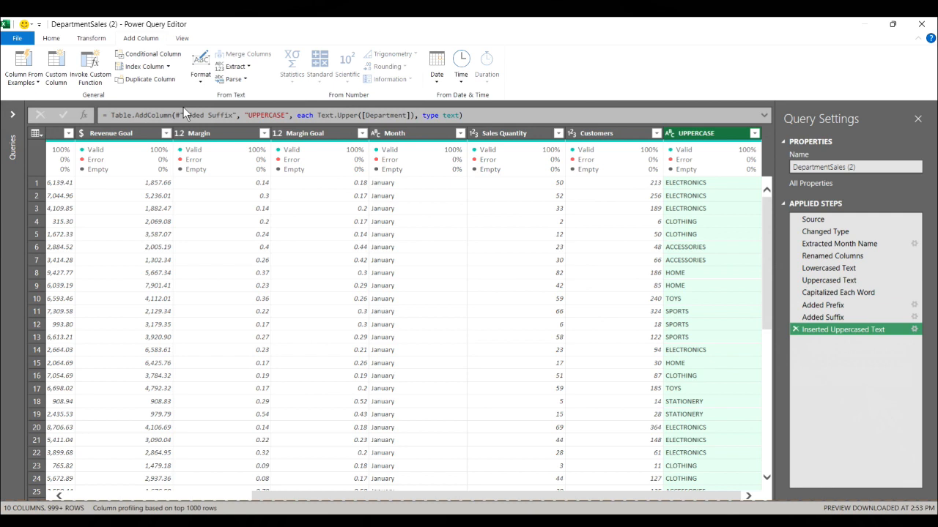
pyautogui.click(795, 329)
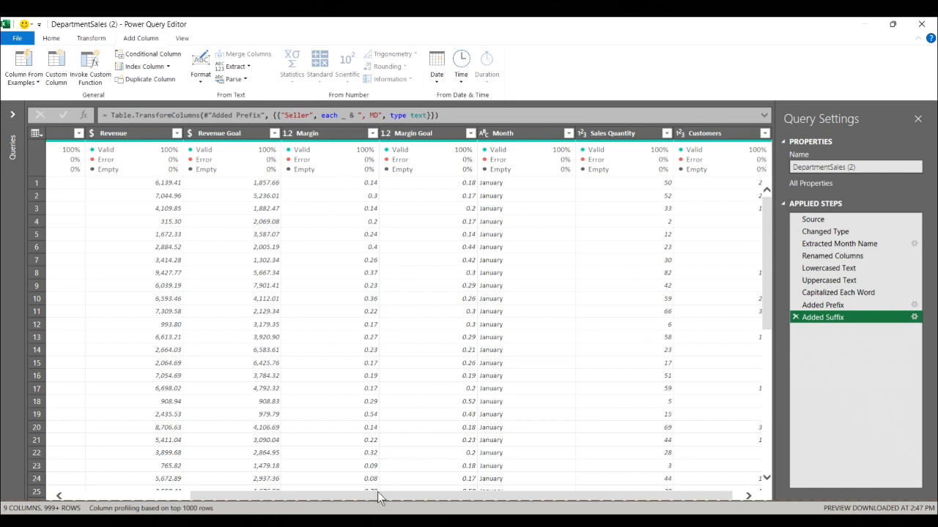
# Merge the Seller and Department columns into a new column named Merged, using Colon as the separator
pyautogui.moveTo(377, 496); pyautogui.dragTo(251, 495)
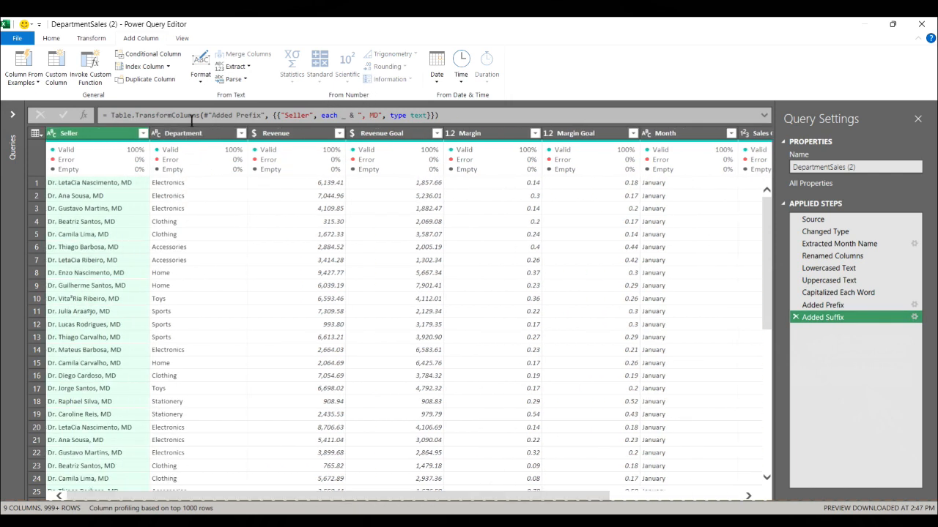
pyautogui.click(219, 136)
pyautogui.click(109, 133)
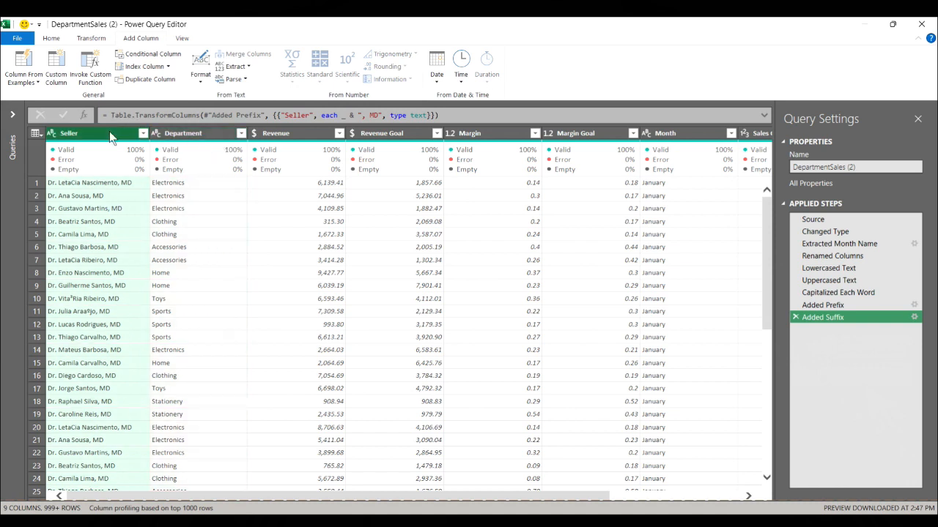
pyautogui.keyDown('ctrl'); pyautogui.click(180, 139); pyautogui.keyUp('ctrl')
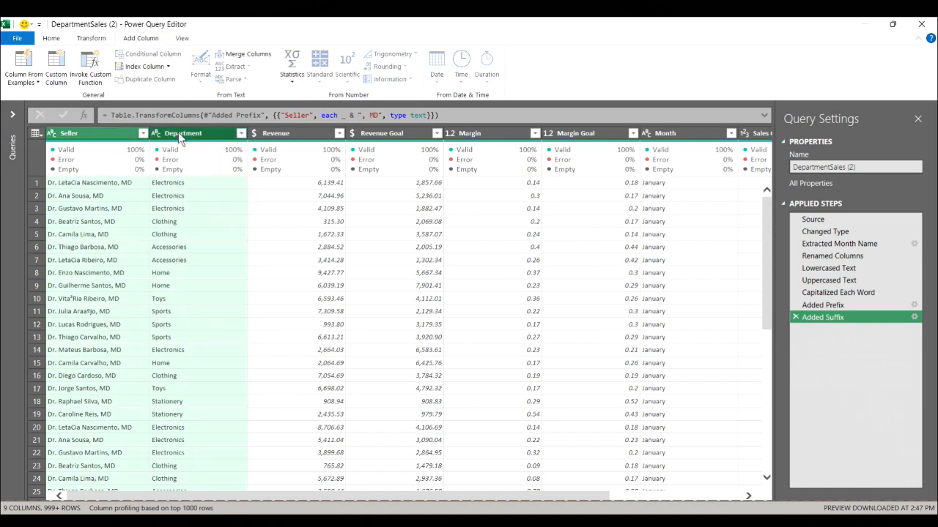
pyautogui.click(246, 55)
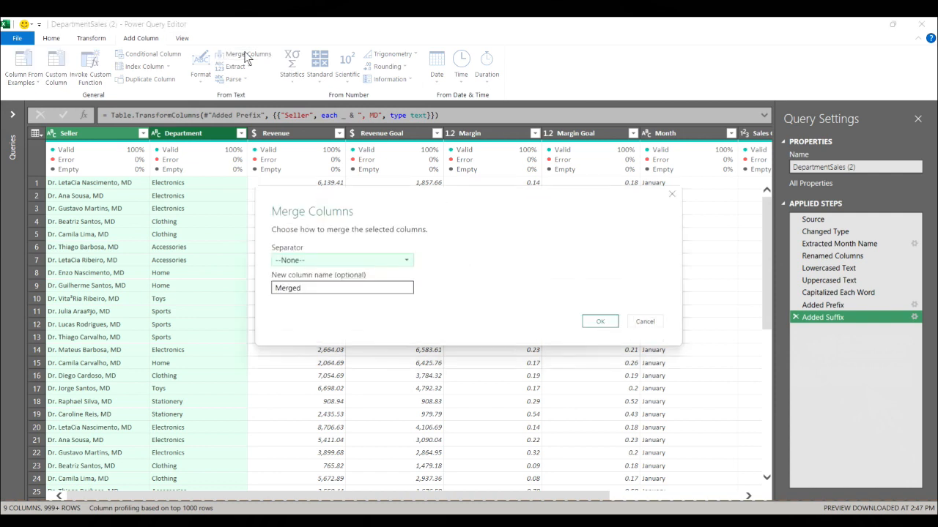
pyautogui.click(408, 262)
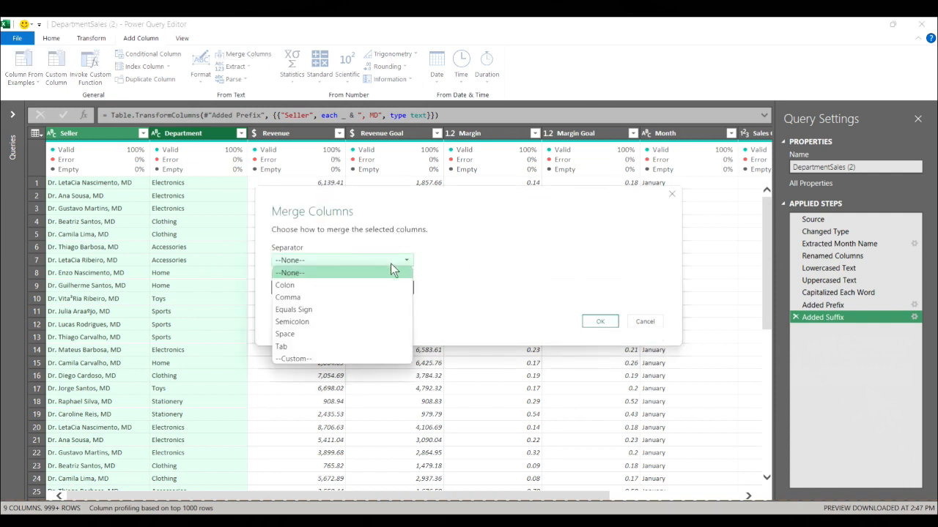
pyautogui.click(339, 284)
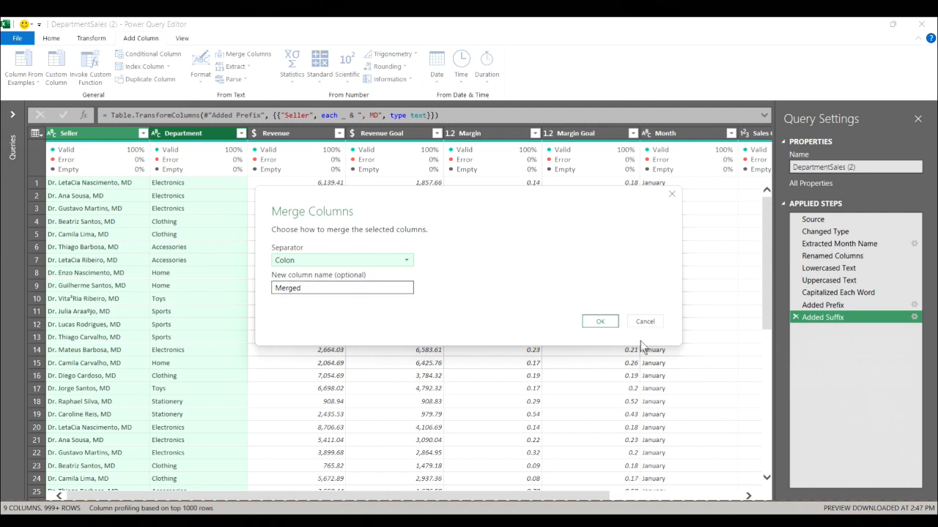
pyautogui.click(600, 322)
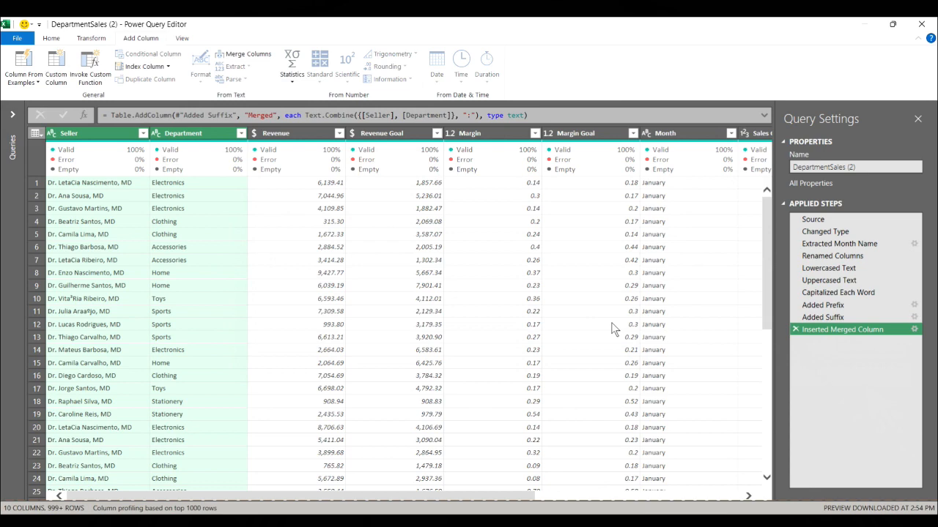
pyautogui.moveTo(514, 496); pyautogui.dragTo(762, 501)
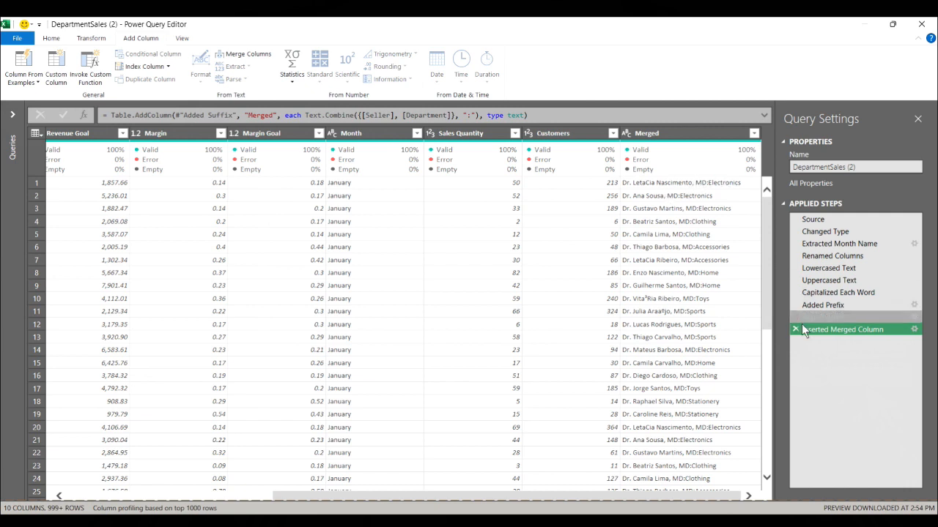
# Change the merged column's separator to a custom " : " with surrounding spaces, and delete the Inserted Merged Column step
pyautogui.click(913, 330)
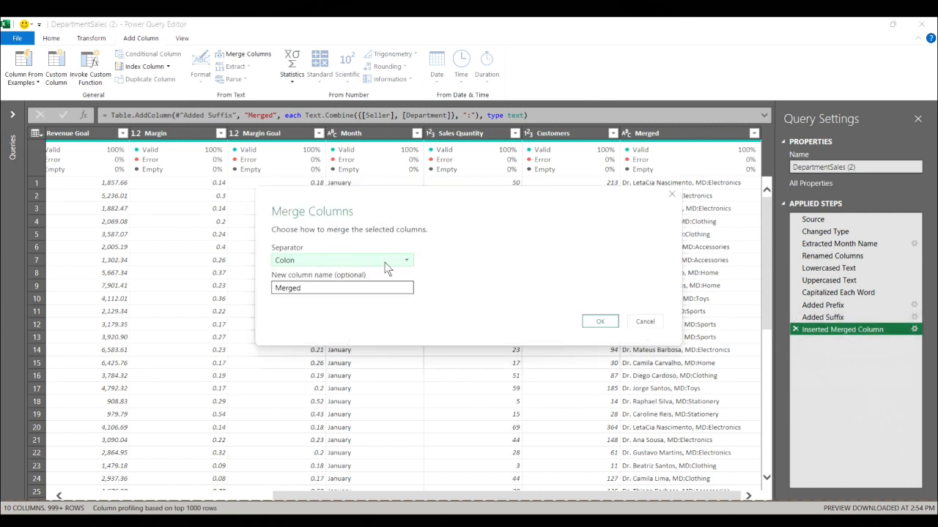
pyautogui.click(408, 262)
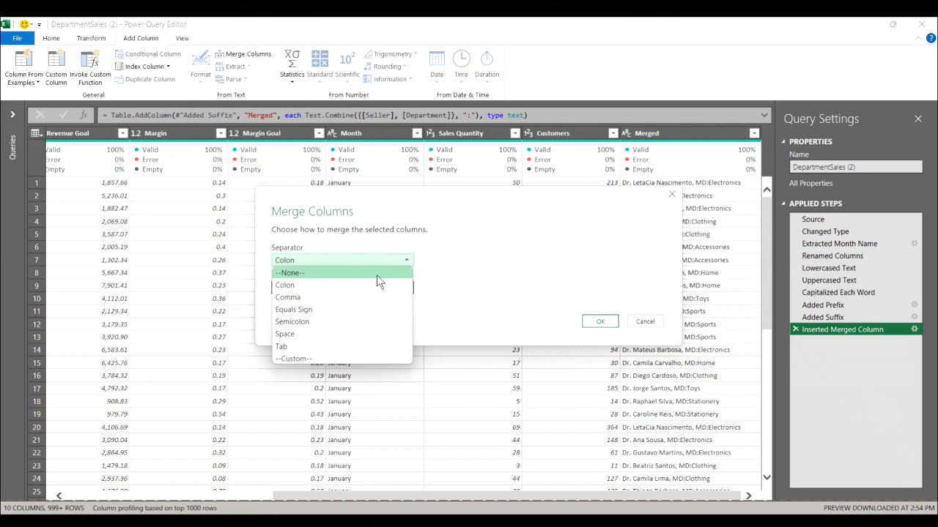
pyautogui.click(330, 359)
pyautogui.click(299, 276)
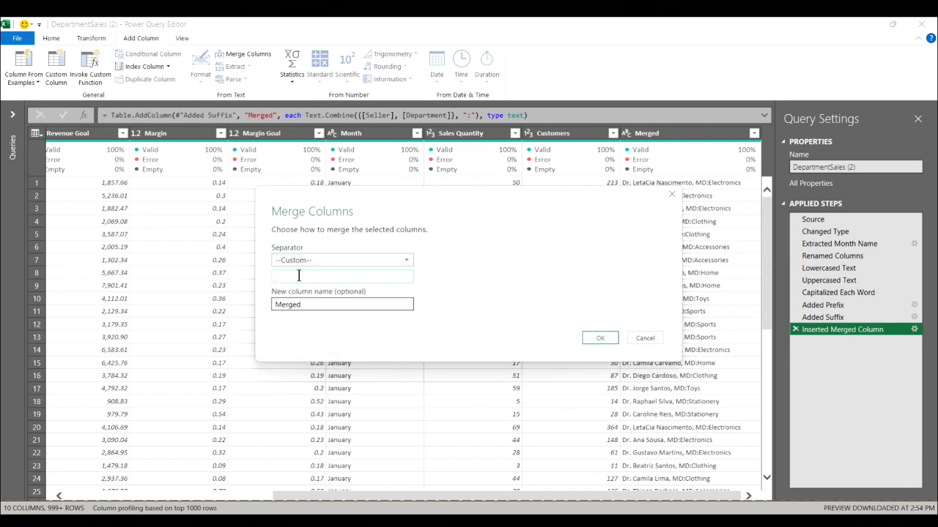
pyautogui.write(':')
pyautogui.click(595, 340)
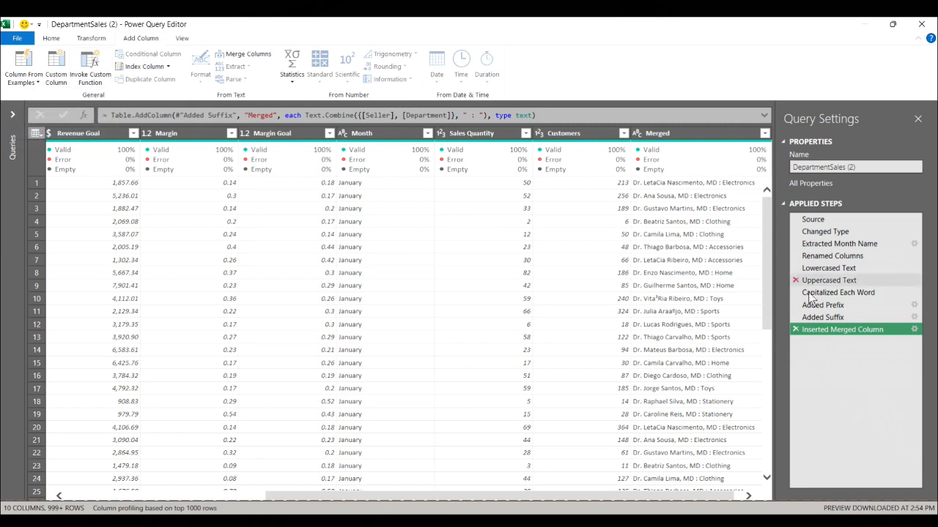
pyautogui.click(796, 330)
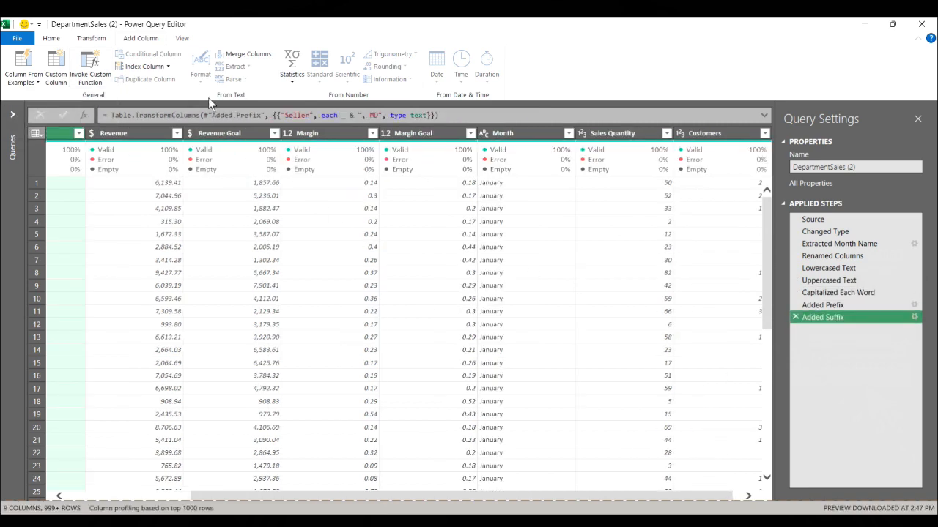
# Add a column extracting the Seller text between the delimiters "." and ",", and delete the applied step that inserted it
pyautogui.click(497, 131)
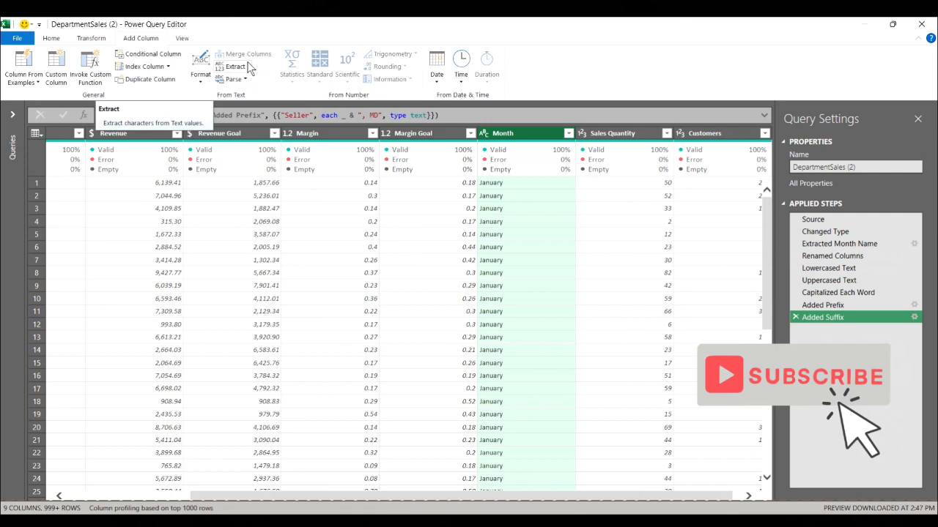
pyautogui.moveTo(442, 494); pyautogui.dragTo(208, 468)
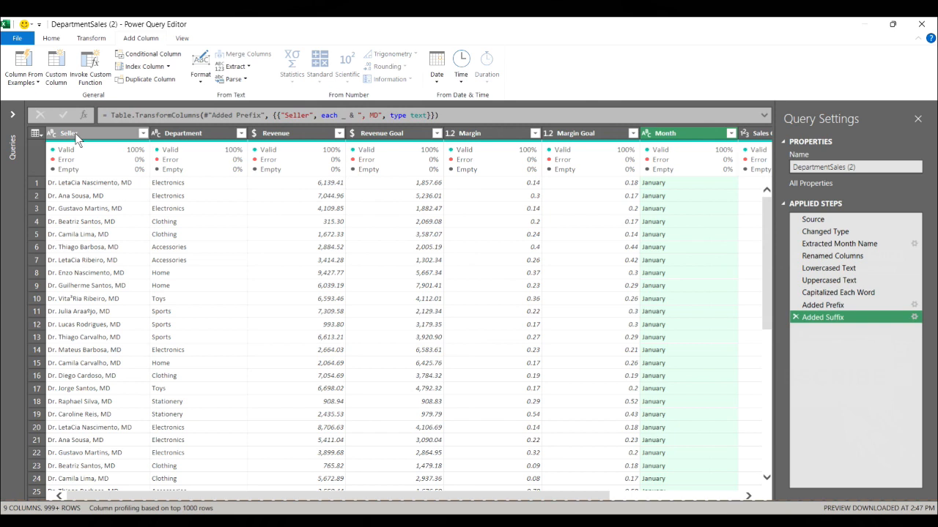
pyautogui.click(101, 132)
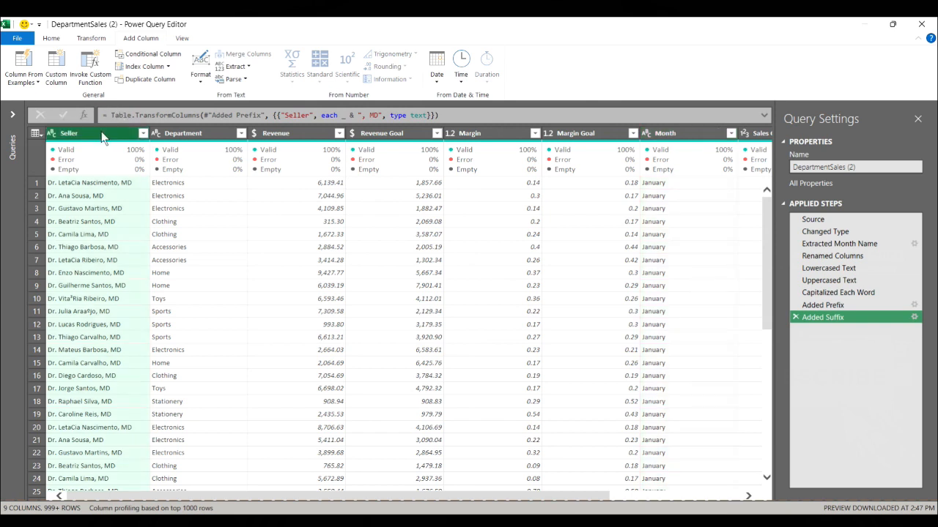
pyautogui.click(238, 67)
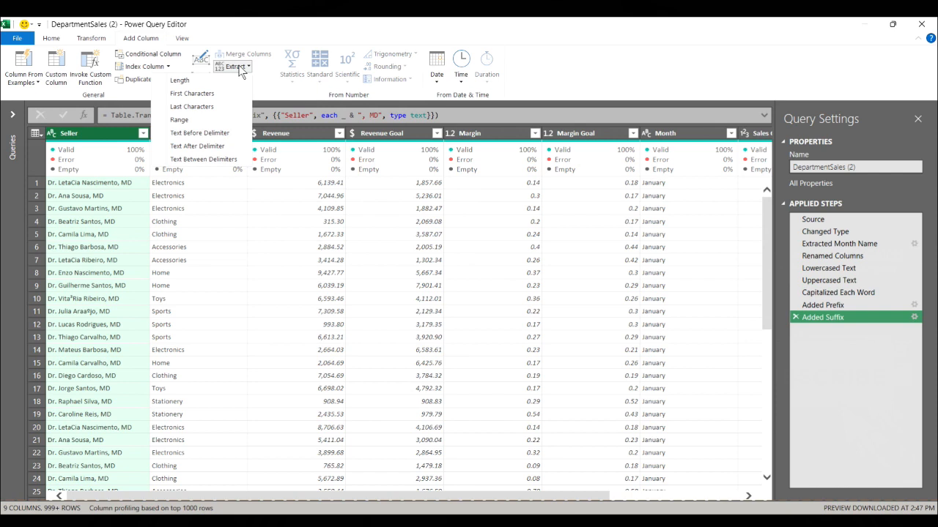
pyautogui.click(221, 159)
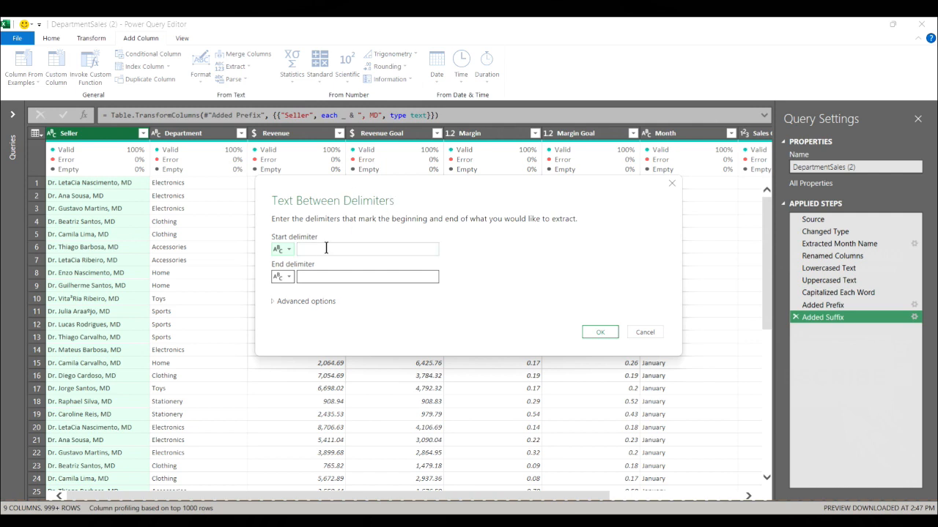
pyautogui.click(326, 249)
pyautogui.click(330, 278)
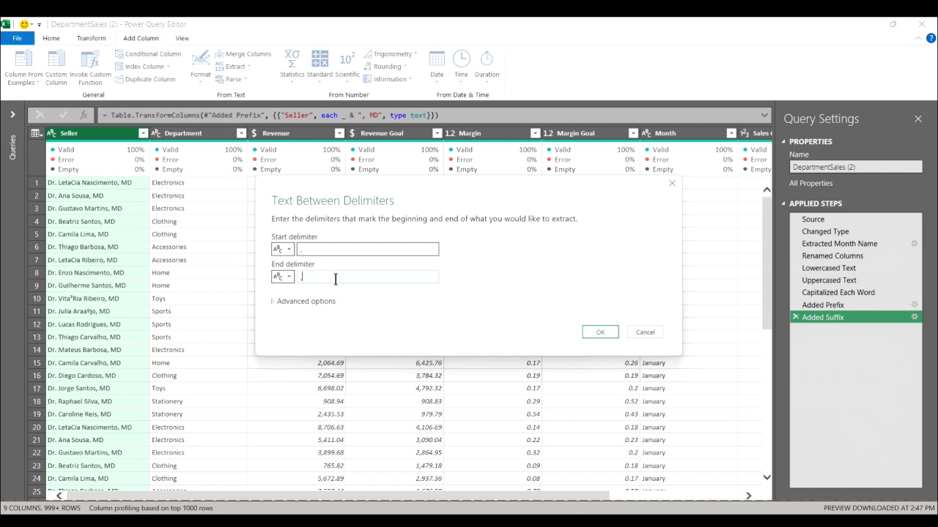
pyautogui.click(599, 334)
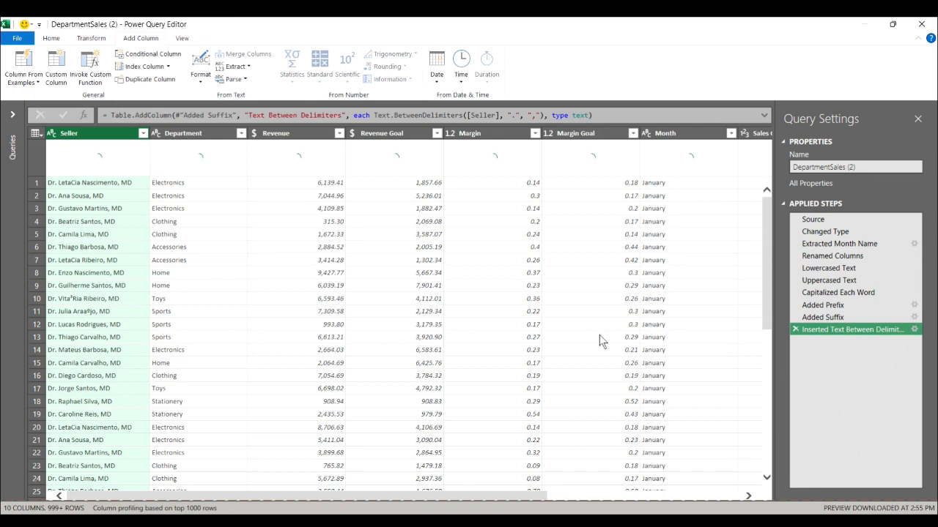
pyautogui.moveTo(512, 496); pyautogui.dragTo(363, 446)
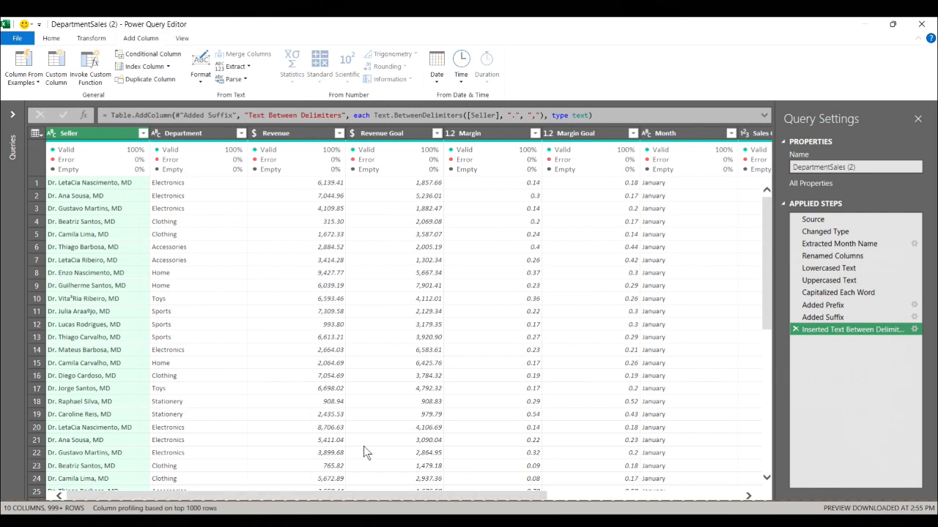
pyautogui.click(796, 329)
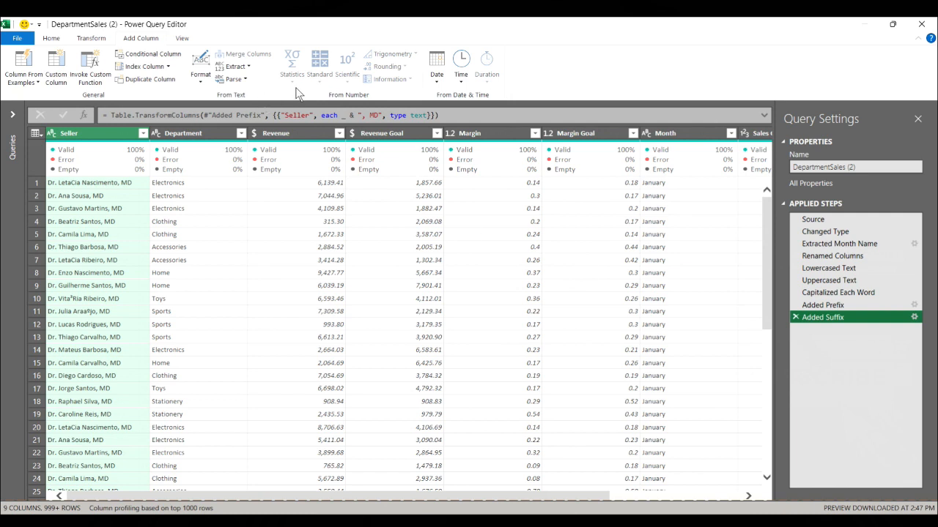
# Add a column with the sum of Revenue and Revenue Goal, and delete the Inserted Sum step
pyautogui.click(393, 134)
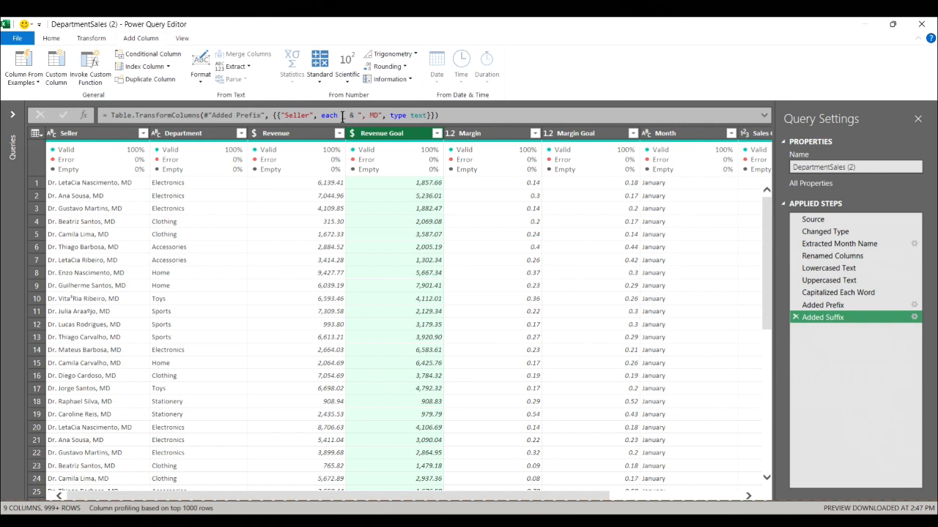
pyautogui.keyDown('ctrl'); pyautogui.click(309, 135); pyautogui.keyUp('ctrl')
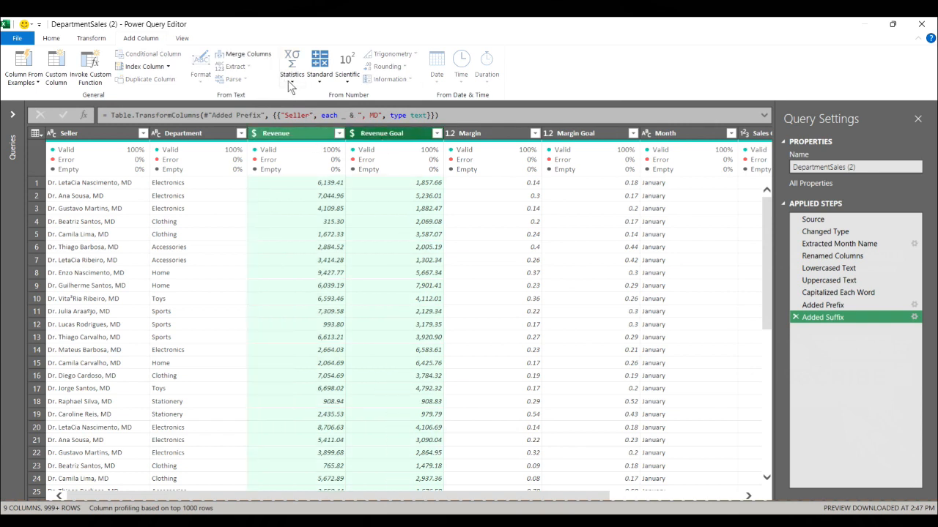
pyautogui.click(291, 79)
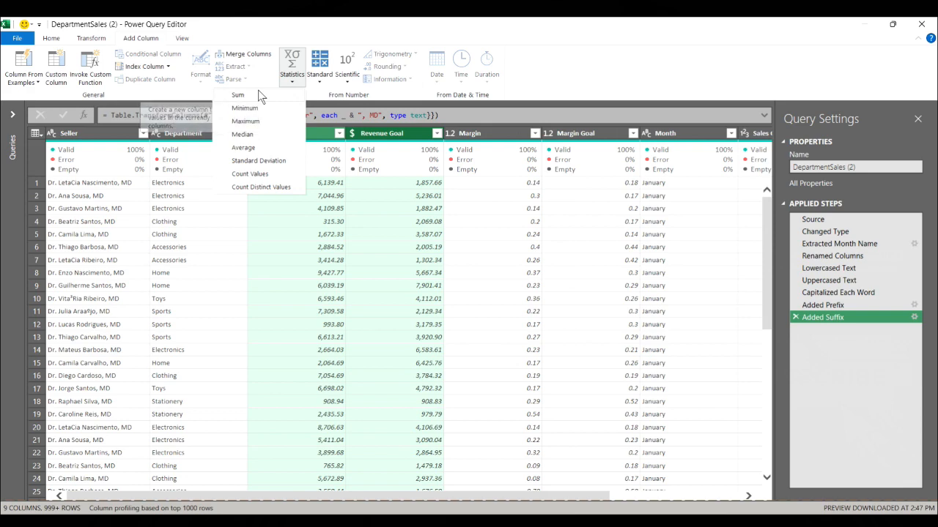
pyautogui.click(238, 95)
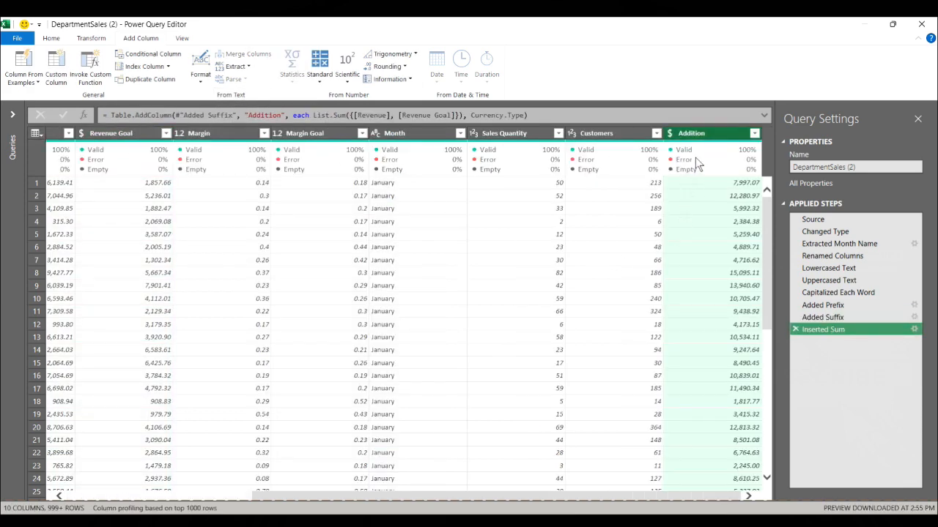
pyautogui.click(795, 328)
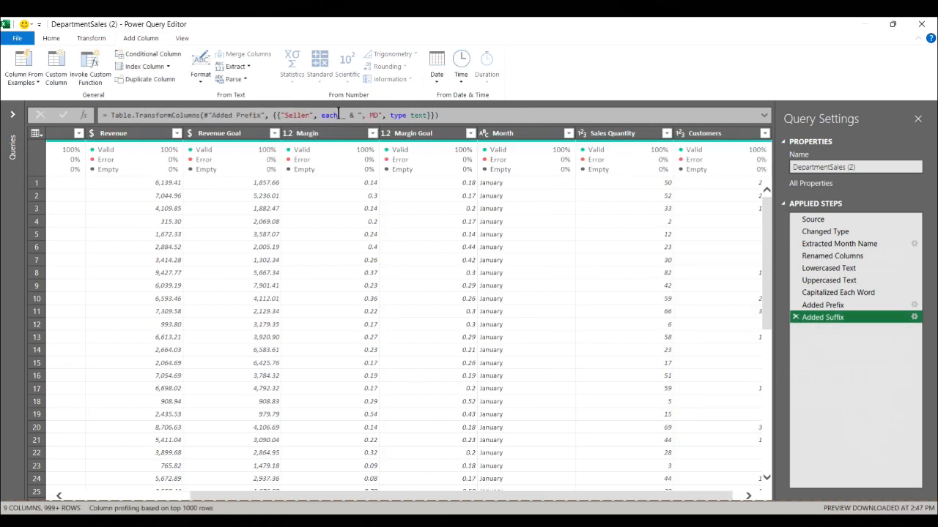
pyautogui.click(225, 132)
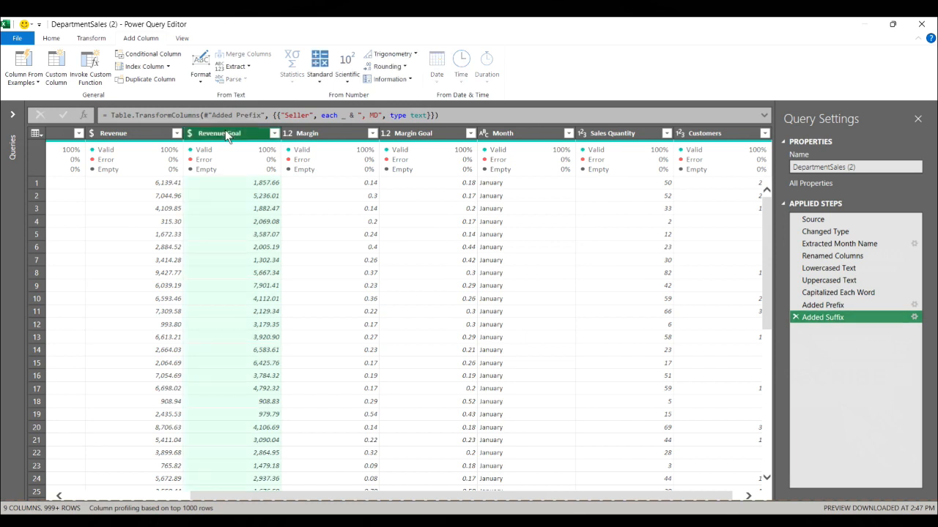
pyautogui.click(322, 82)
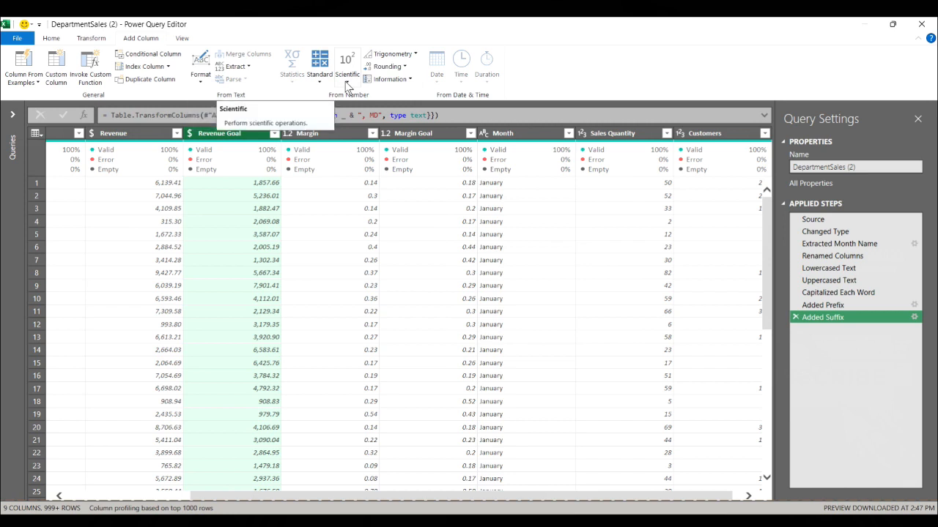
pyautogui.click(345, 81)
pyautogui.click(345, 81)
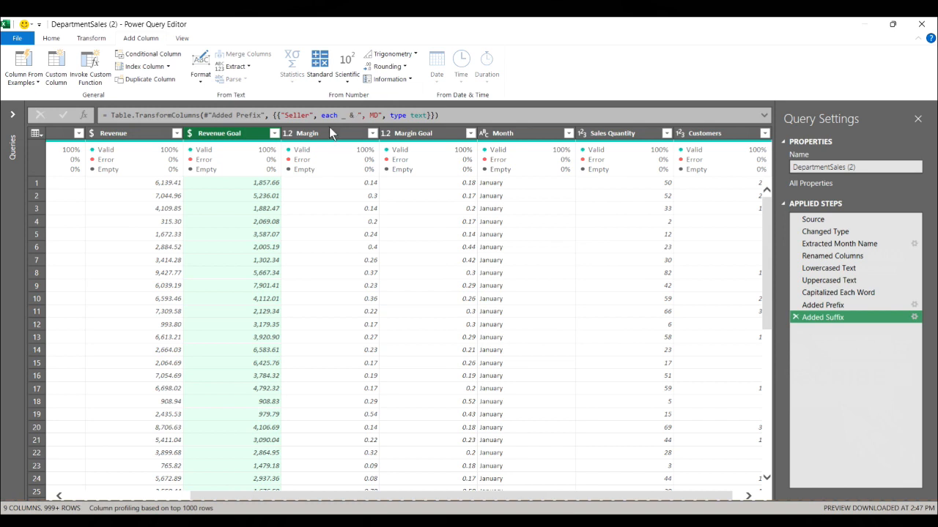
# Add a column rounding the Margin values down, and delete the Inserted Round Down step
pyautogui.click(329, 131)
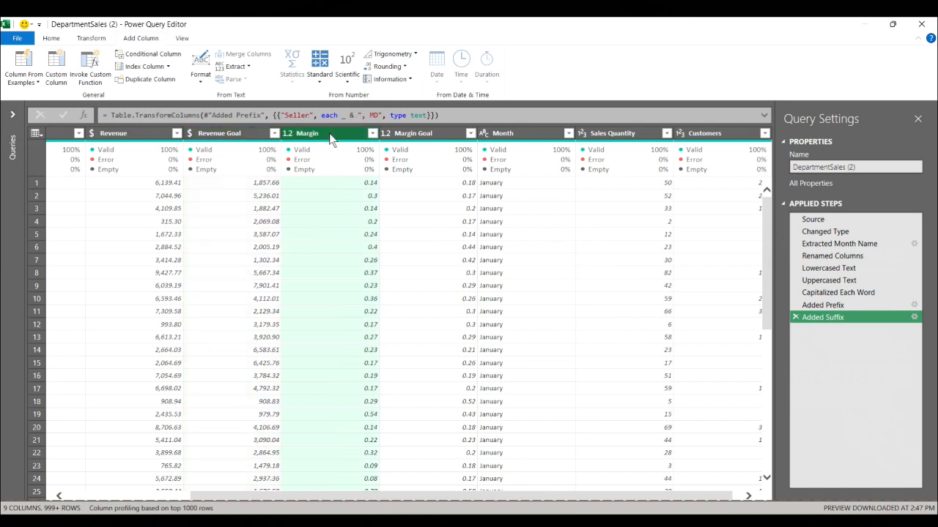
pyautogui.click(403, 66)
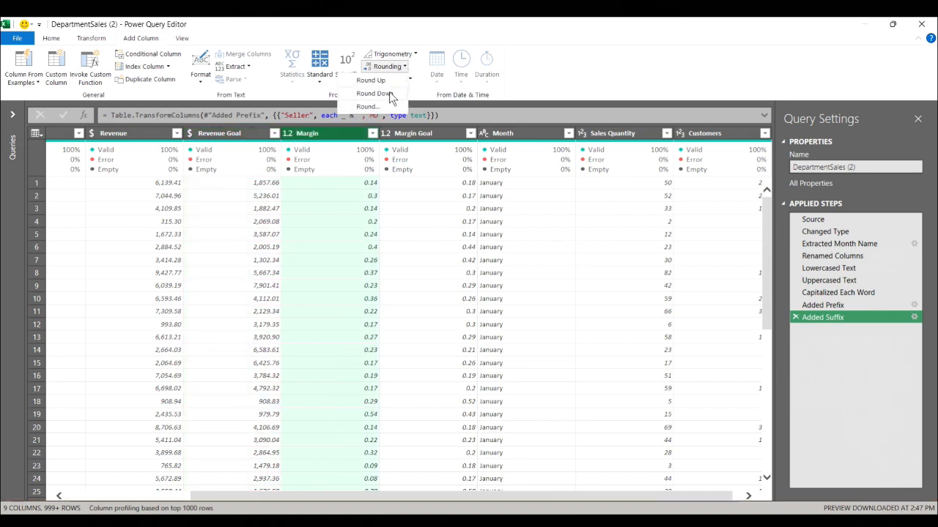
pyautogui.click(375, 93)
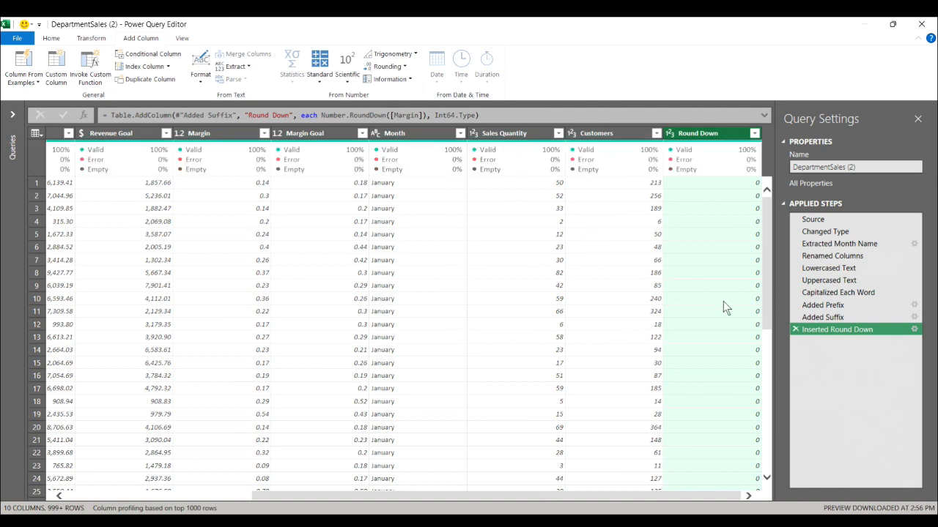
pyautogui.click(796, 330)
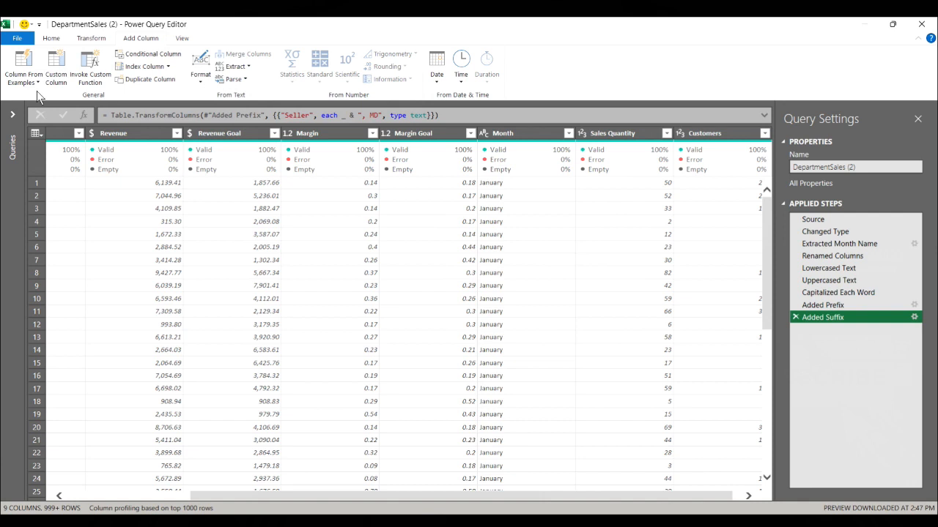
# Add an Is Odd column based on the Sales Quantity values
pyautogui.click(416, 235)
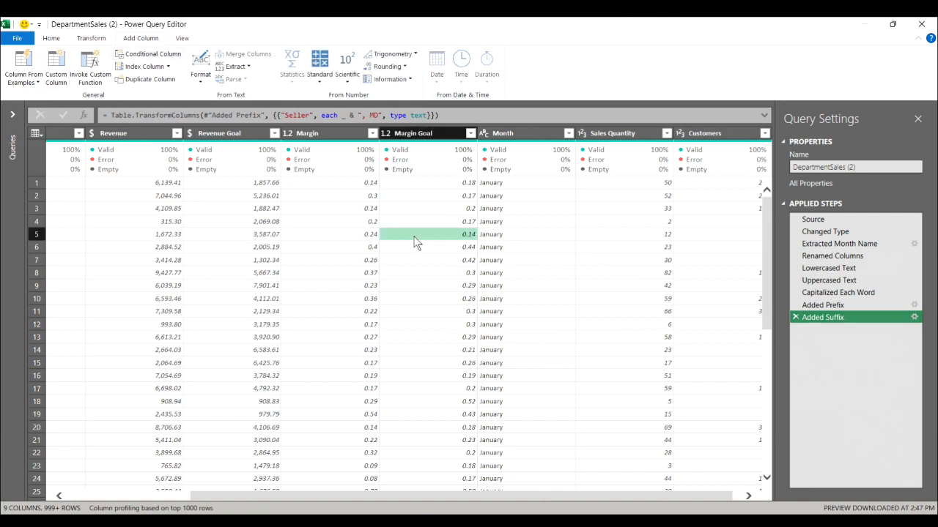
pyautogui.click(409, 78)
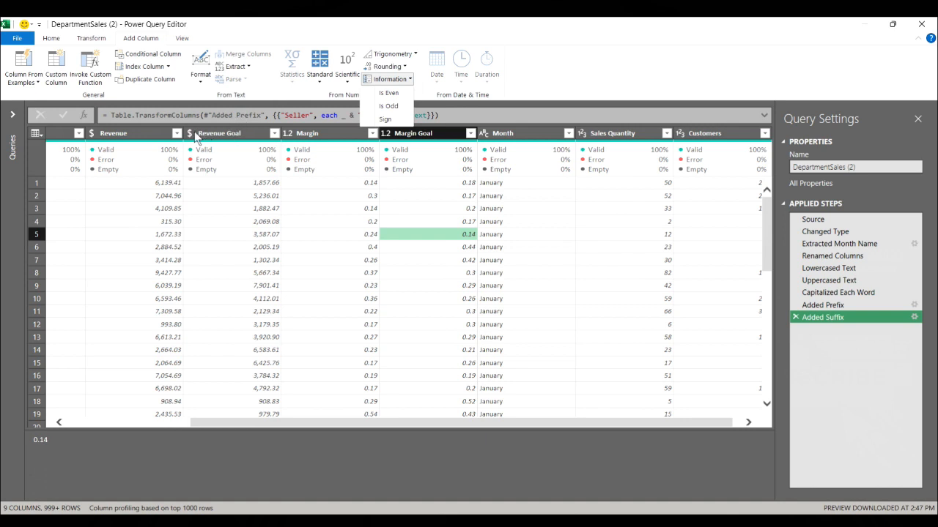
pyautogui.click(431, 422)
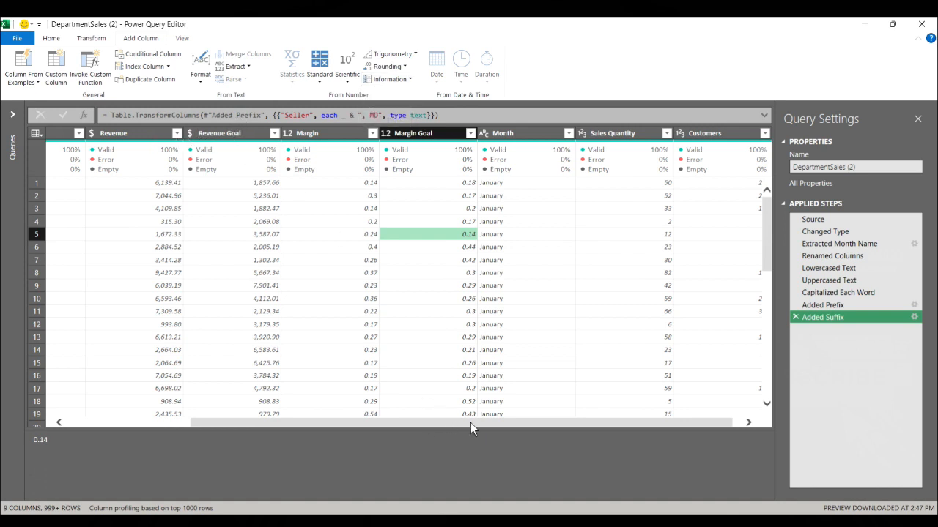
pyautogui.click(605, 136)
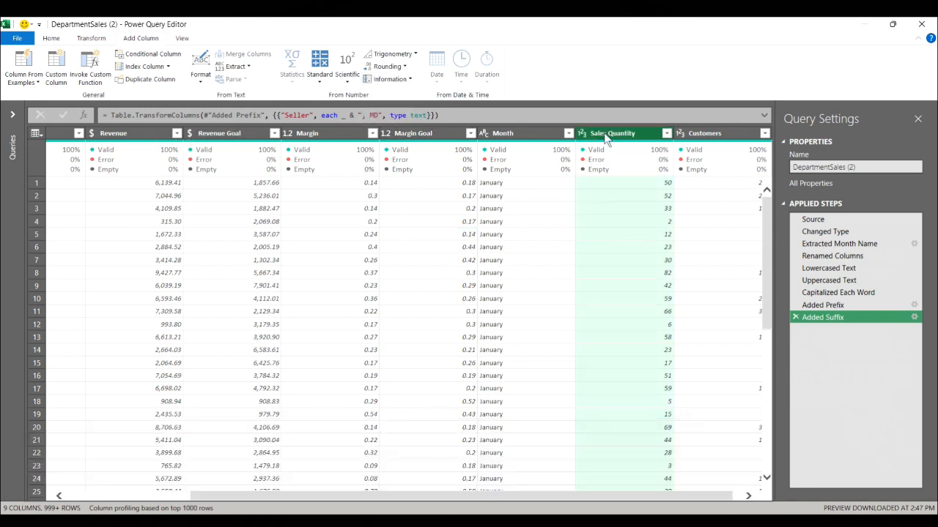
pyautogui.click(411, 79)
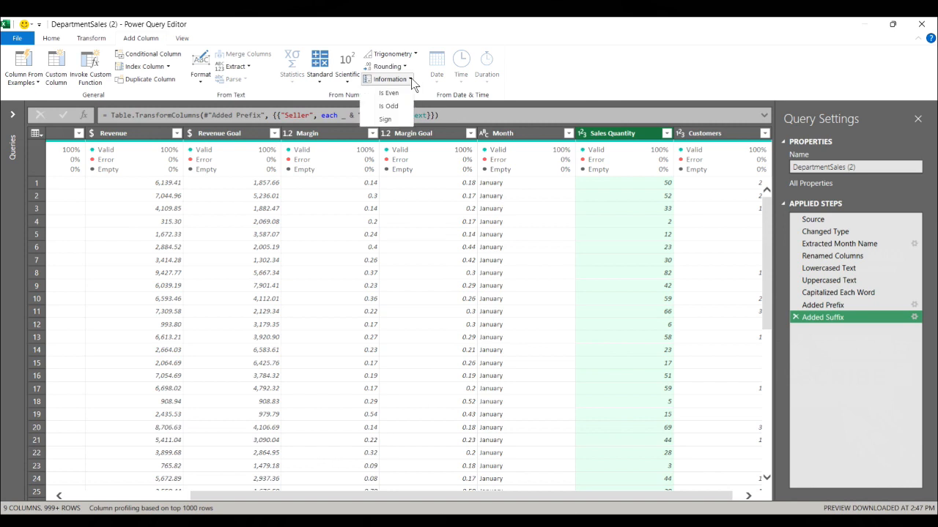
pyautogui.click(389, 106)
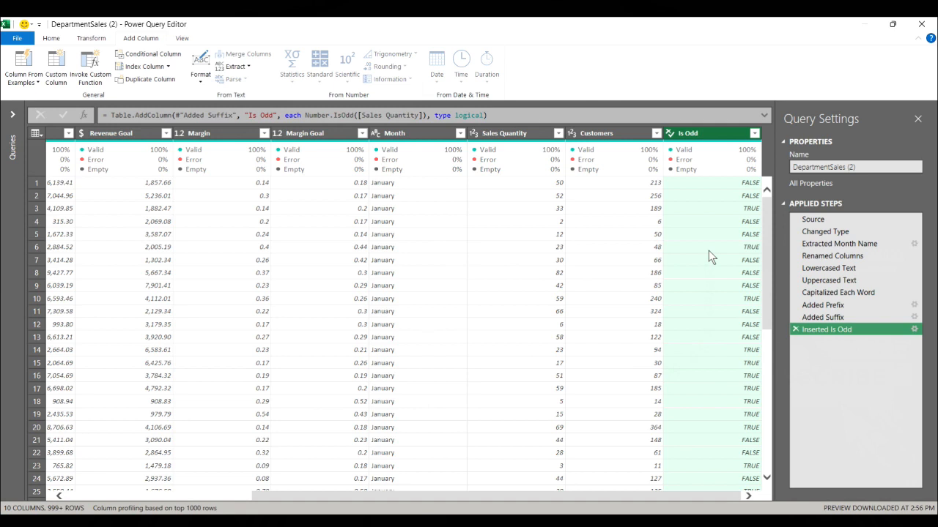
pyautogui.click(477, 221)
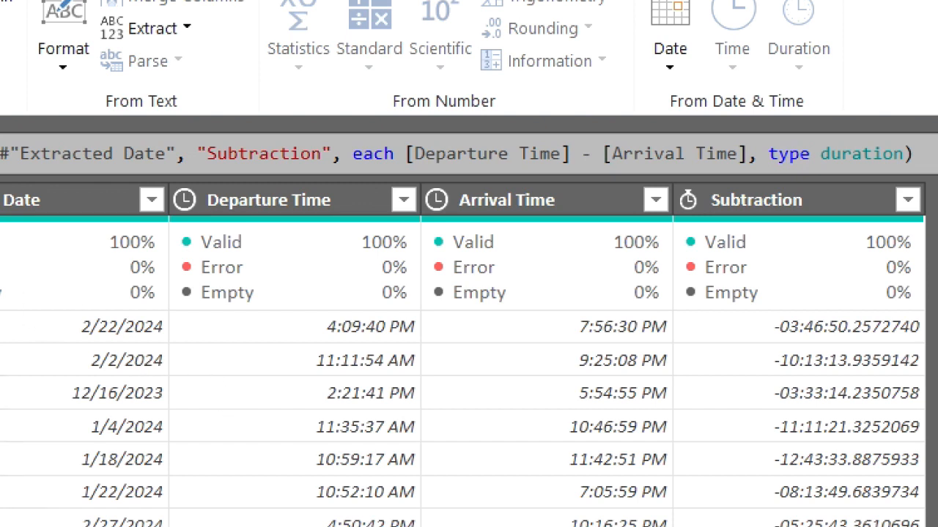
# Add an Age column calculated from Purchase Date in the FlightInfo query, and delete the applied step that inserted it
pyautogui.click(678, 70)
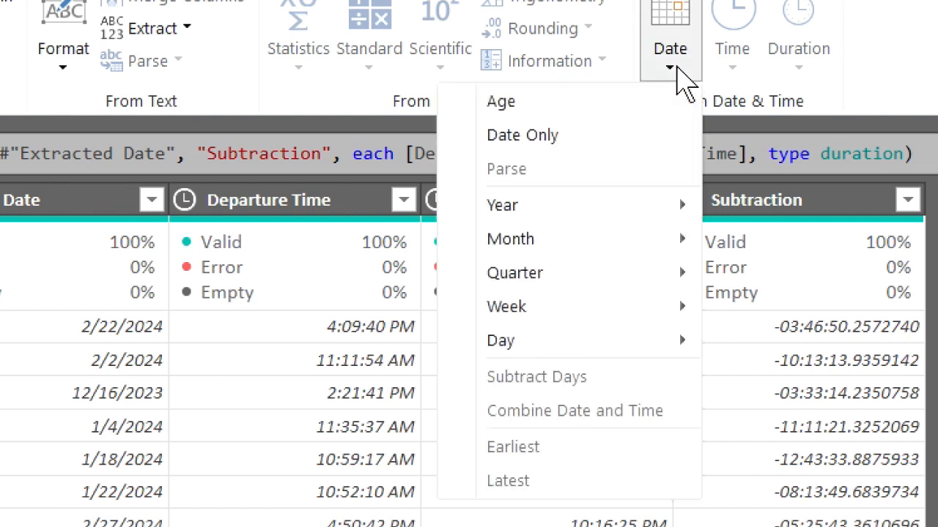
pyautogui.click(619, 102)
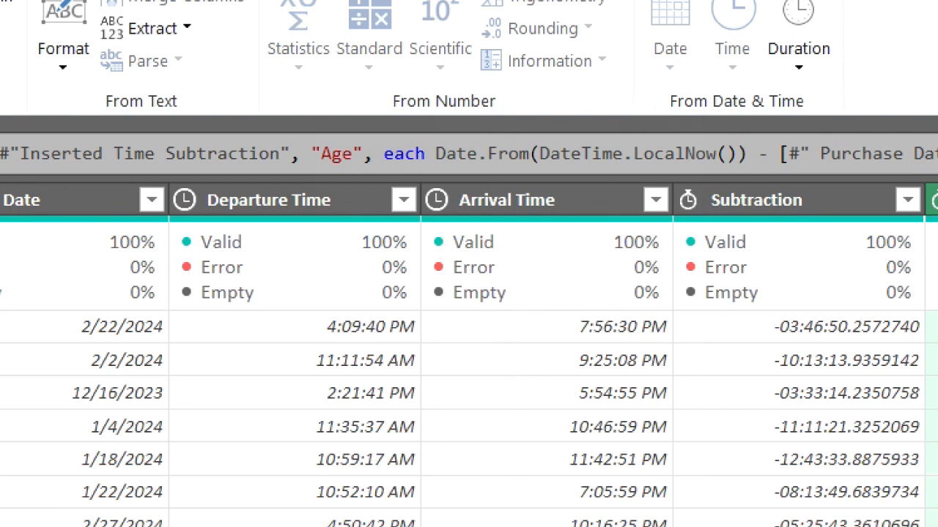
pyautogui.press('Delete')
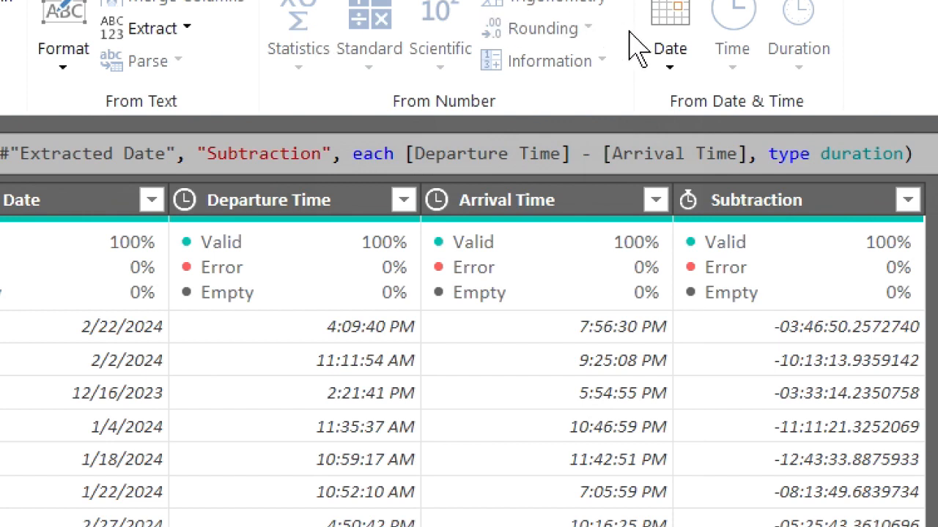
pyautogui.click(673, 73)
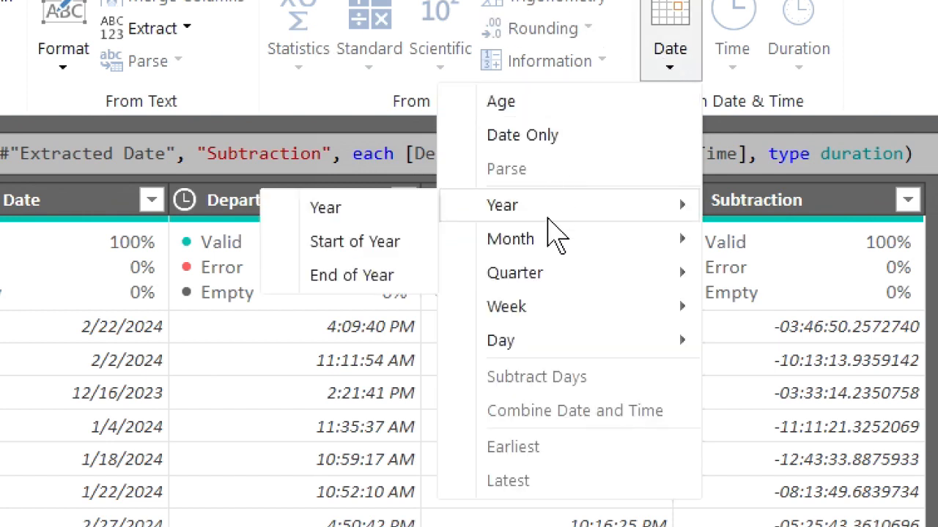
pyautogui.moveTo(542, 281)
pyautogui.moveTo(545, 311)
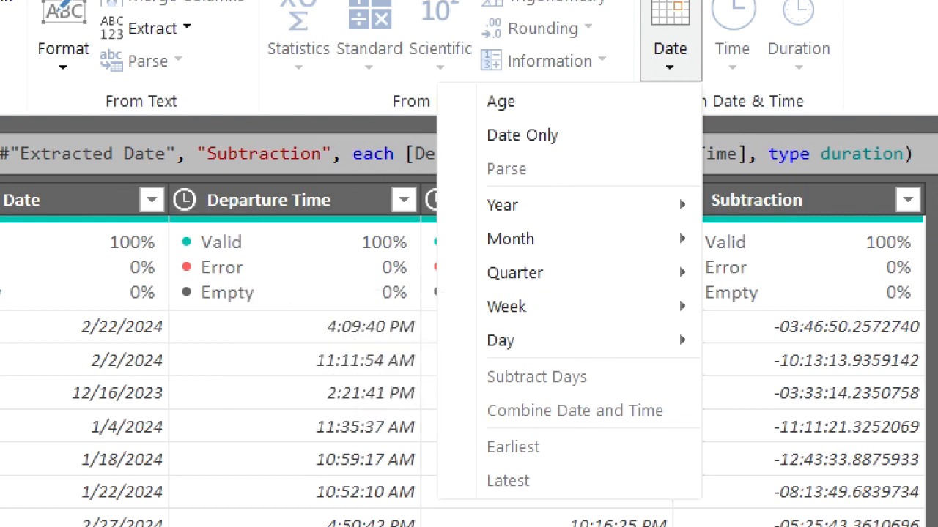
pyautogui.click(1, 130)
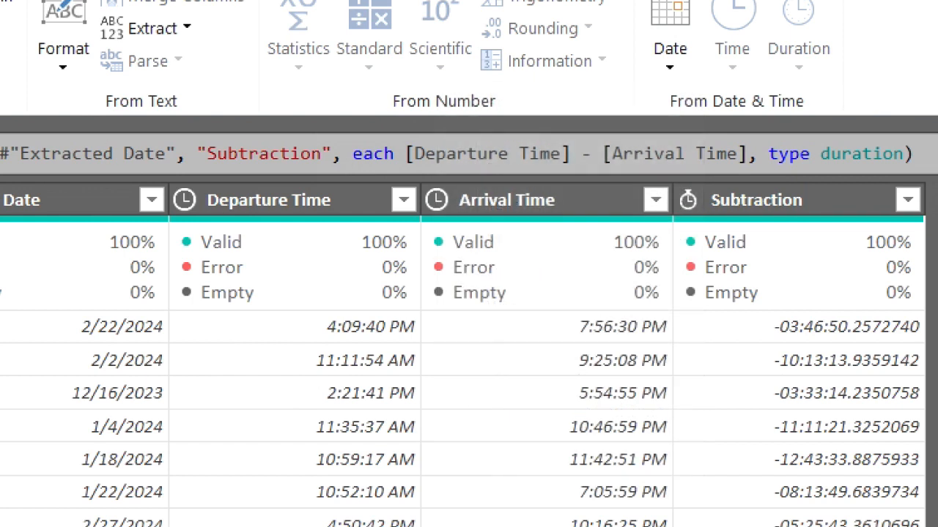
# Add a column with the number of days between Purchase Date and Flight Date using Subtract Days, and delete its applied step
pyautogui.click(18, 203)
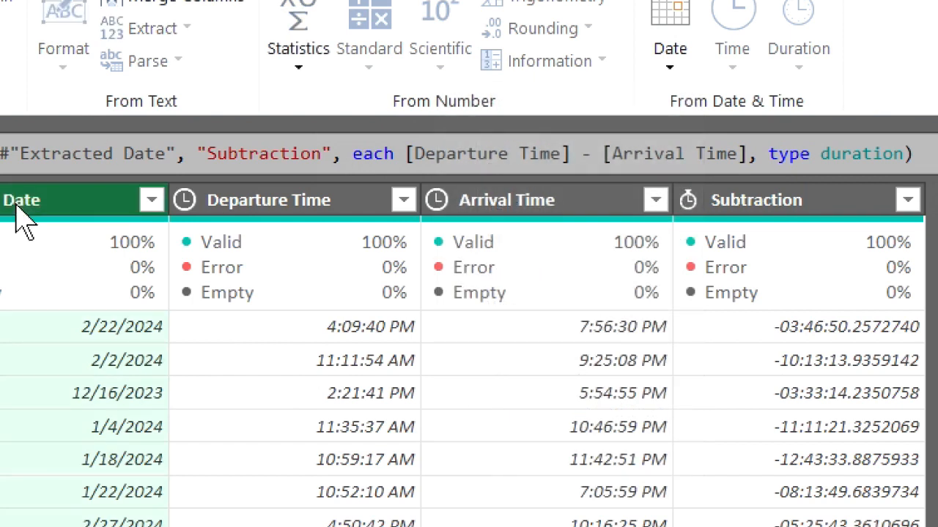
pyautogui.click(670, 66)
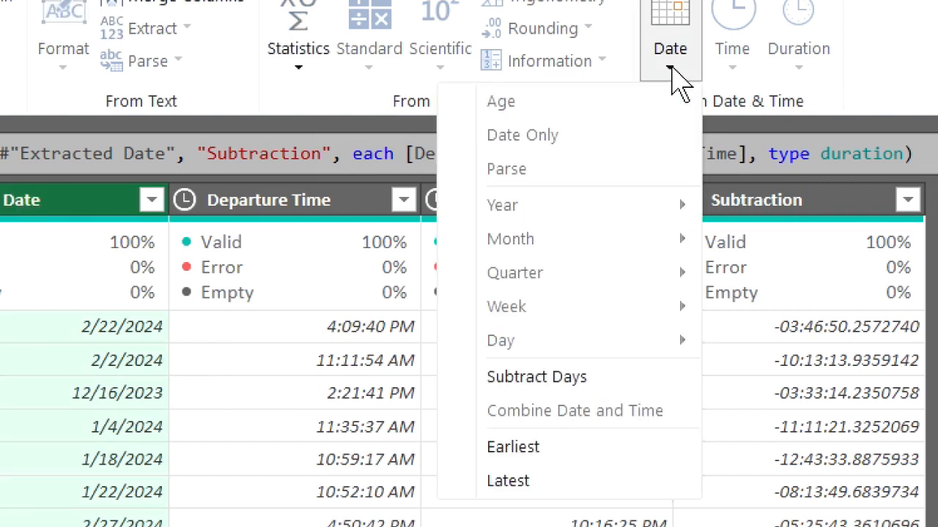
pyautogui.click(609, 380)
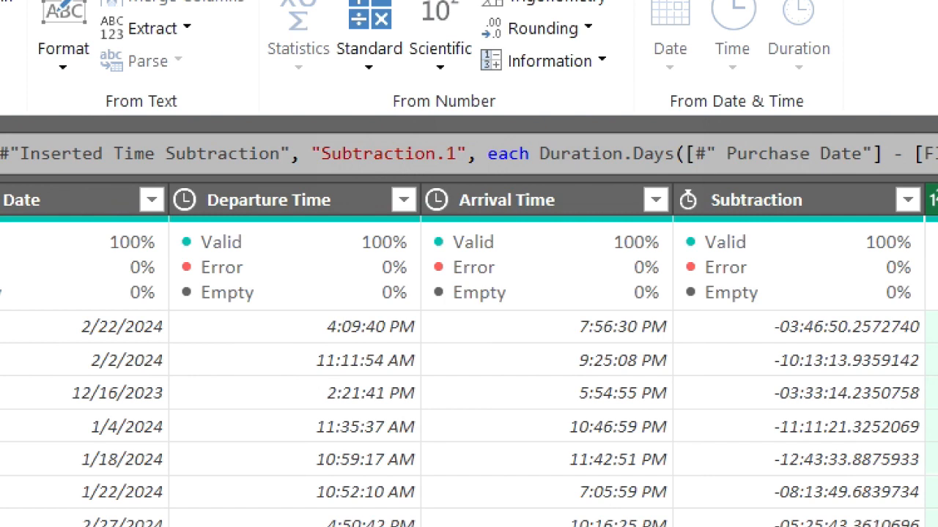
pyautogui.press('Delete')
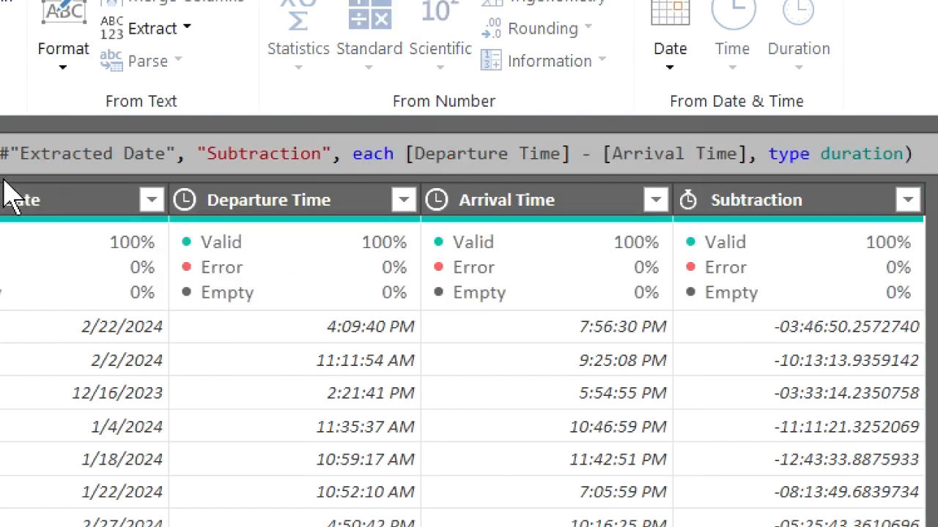
# Combine Purchase Date and Departure Time into a new date and time column, and delete the applied step that inserted it
pyautogui.click(220, 208)
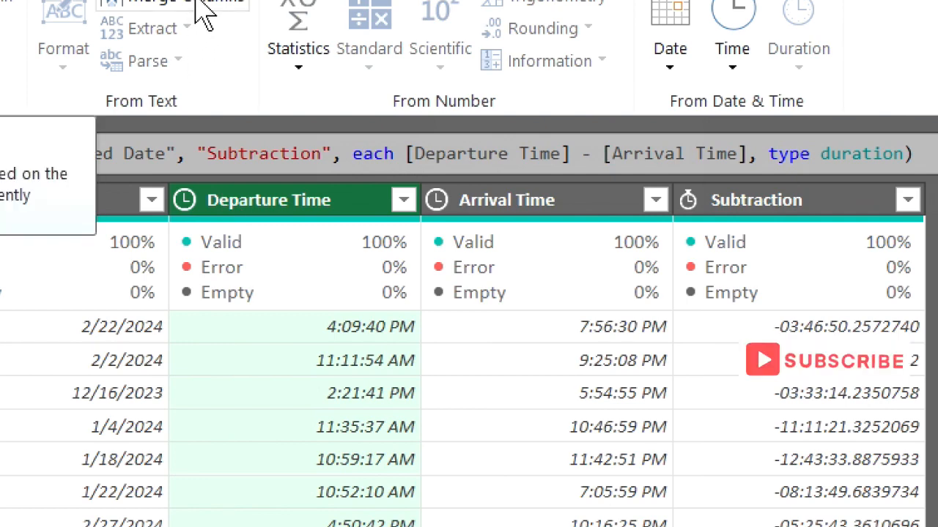
pyautogui.click(669, 73)
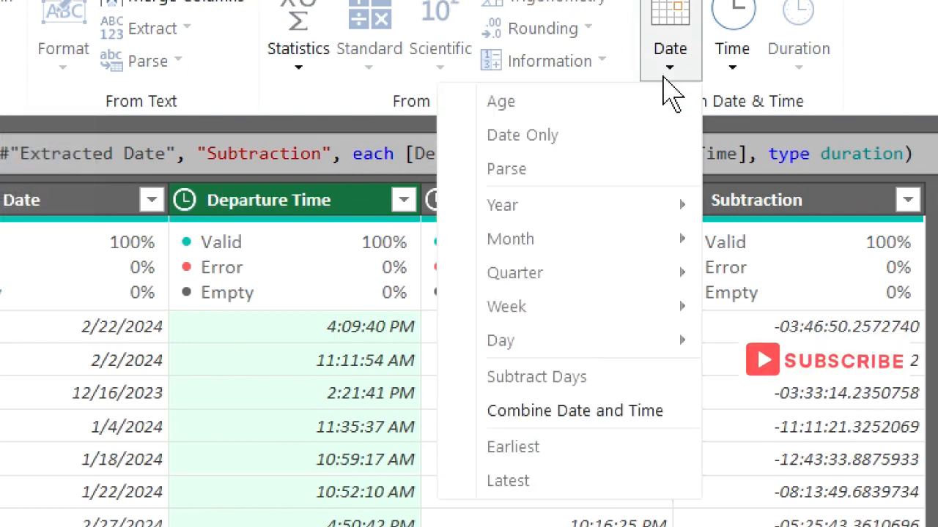
pyautogui.click(614, 411)
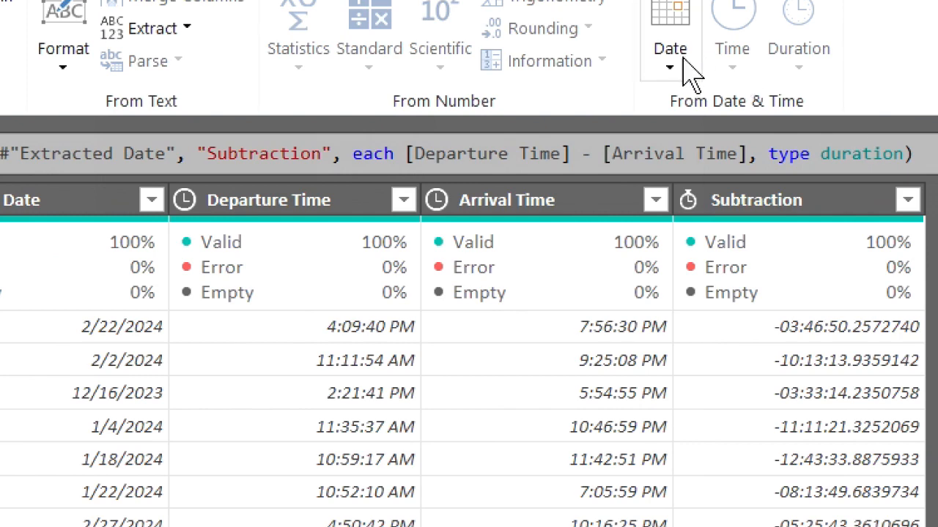
pyautogui.click(675, 65)
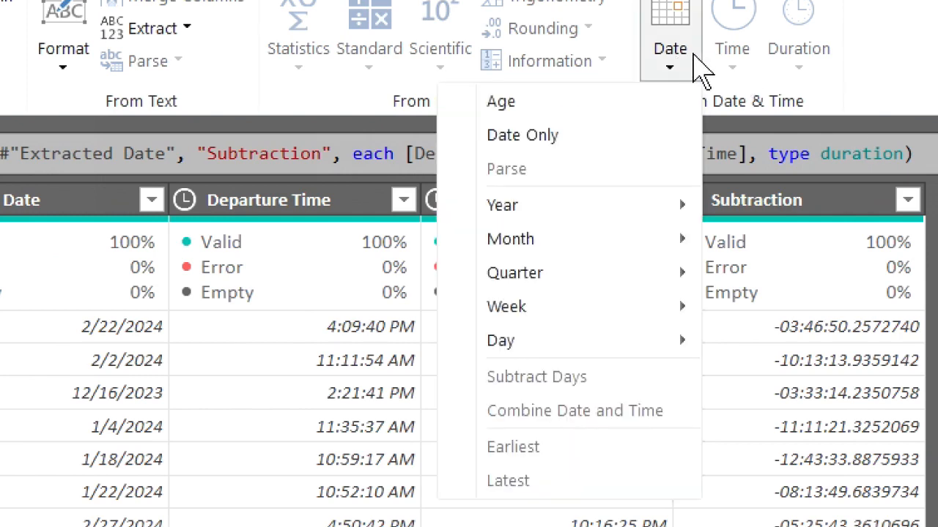
pyautogui.click(63, 354)
# Add a column subtracting Arrival Time from Departure Time, and delete the newly applied step
pyautogui.click(277, 209)
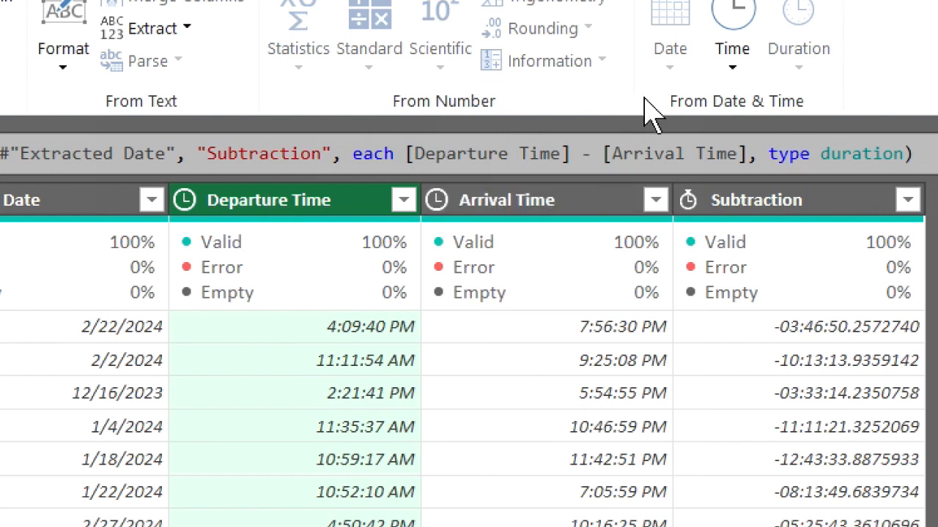
pyautogui.click(731, 55)
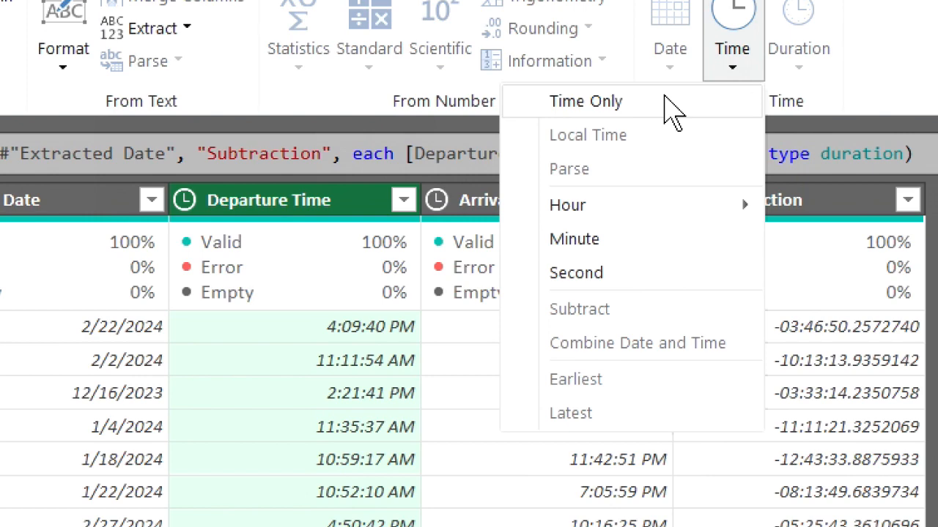
pyautogui.moveTo(674, 215)
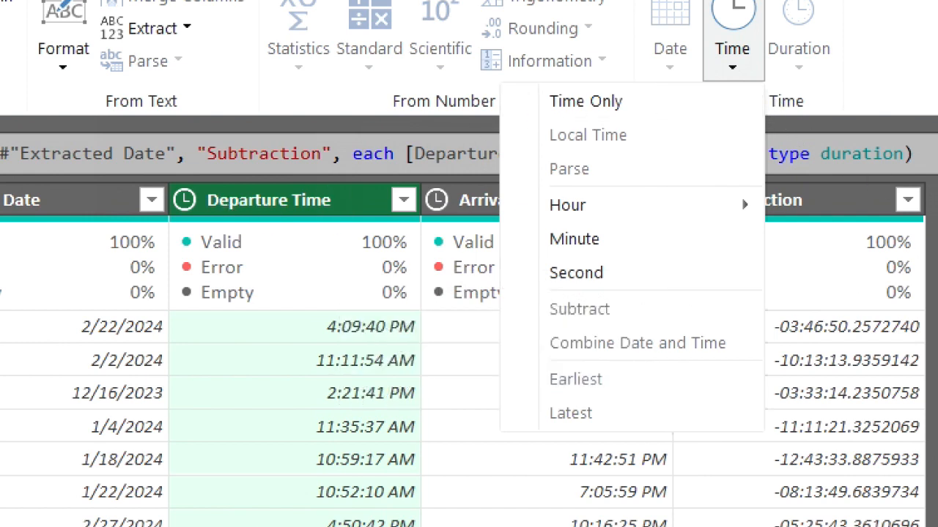
pyautogui.press('Escape')
pyautogui.moveTo(610, 224)
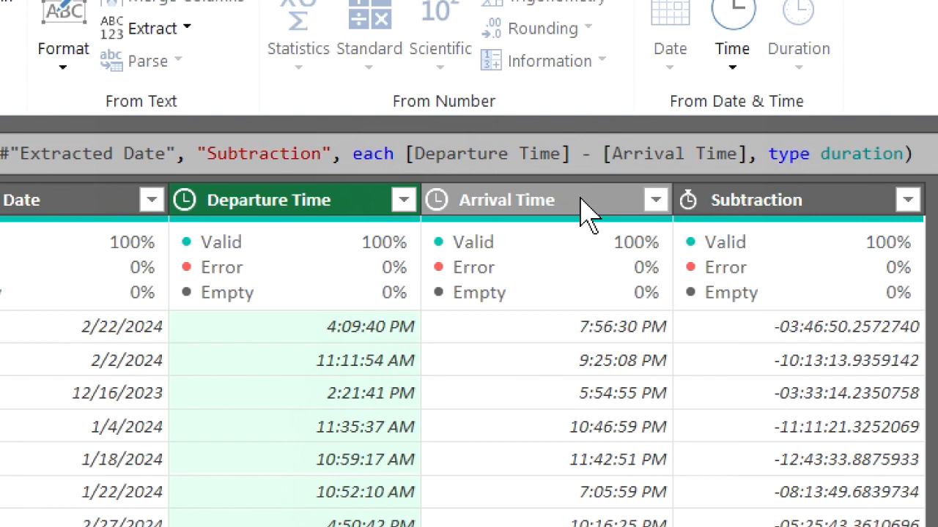
pyautogui.keyDown('ctrl'); pyautogui.click(584, 211); pyautogui.keyUp('ctrl')
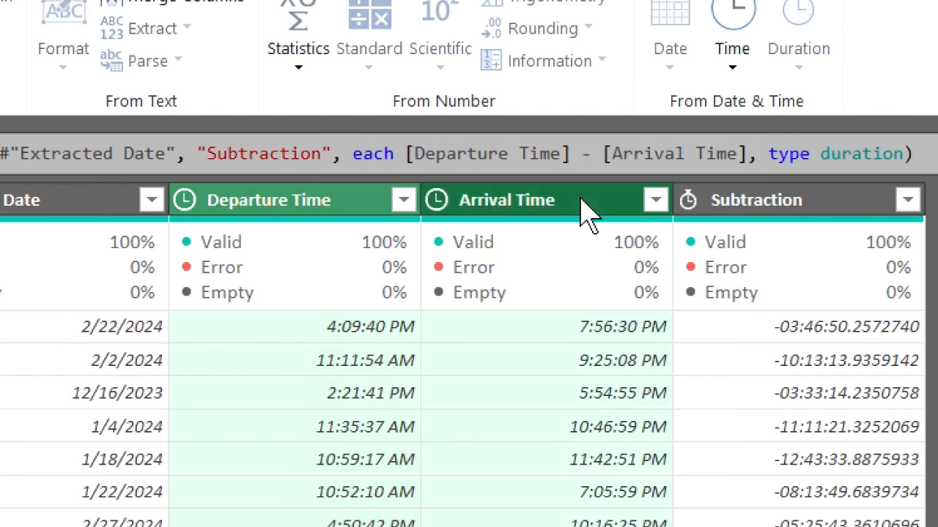
pyautogui.click(733, 64)
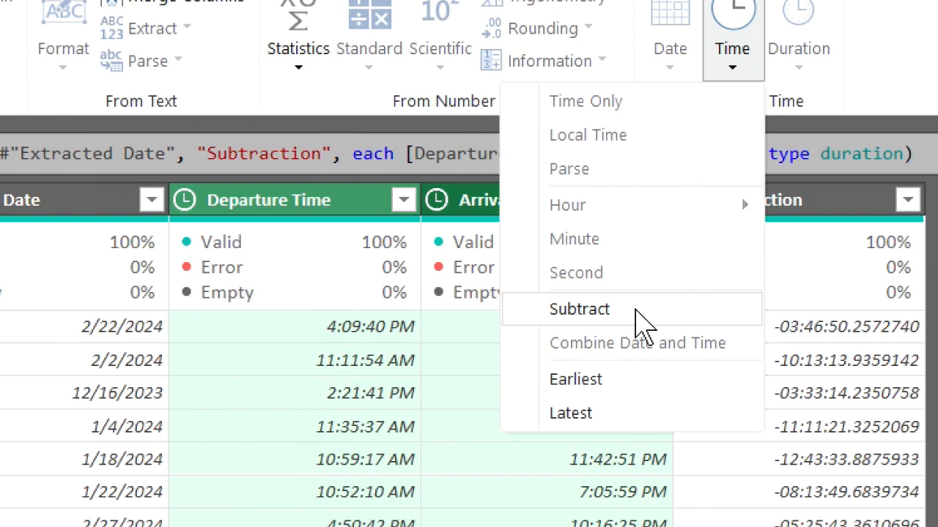
pyautogui.click(635, 311)
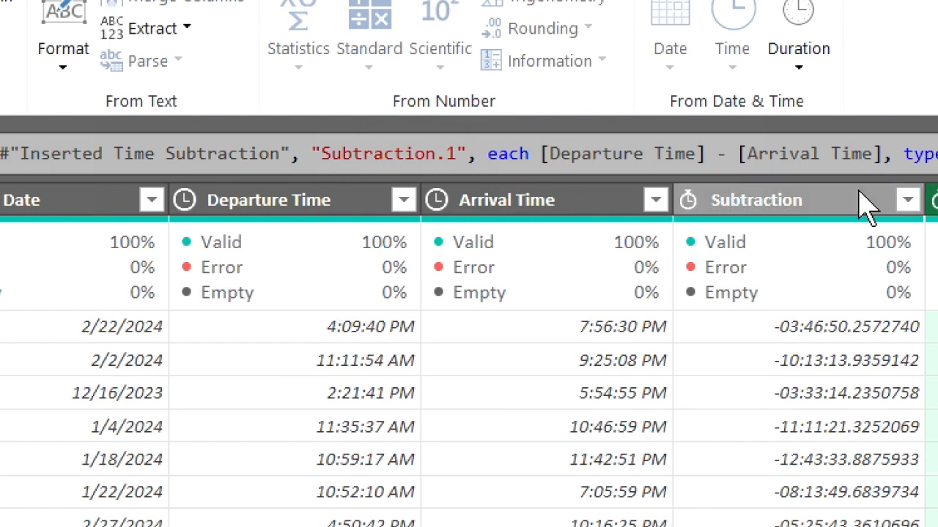
pyautogui.press('Delete')
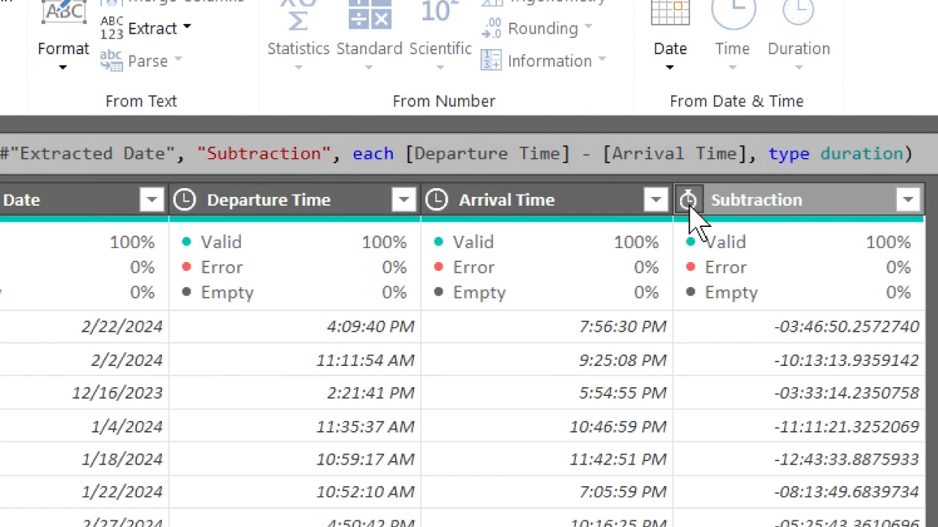
# Add a Minutes column extracted from the durations in the Subtraction column, and delete the applied step that inserted it
pyautogui.click(787, 205)
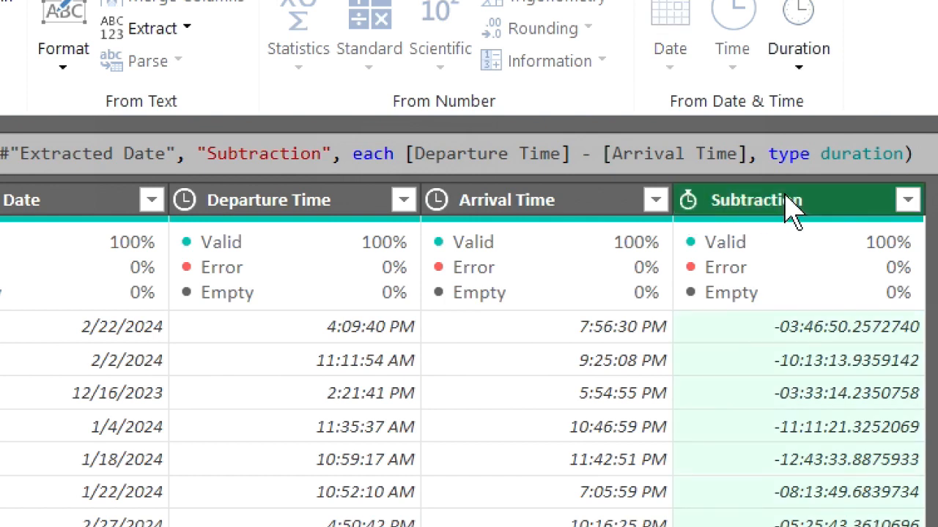
pyautogui.click(798, 68)
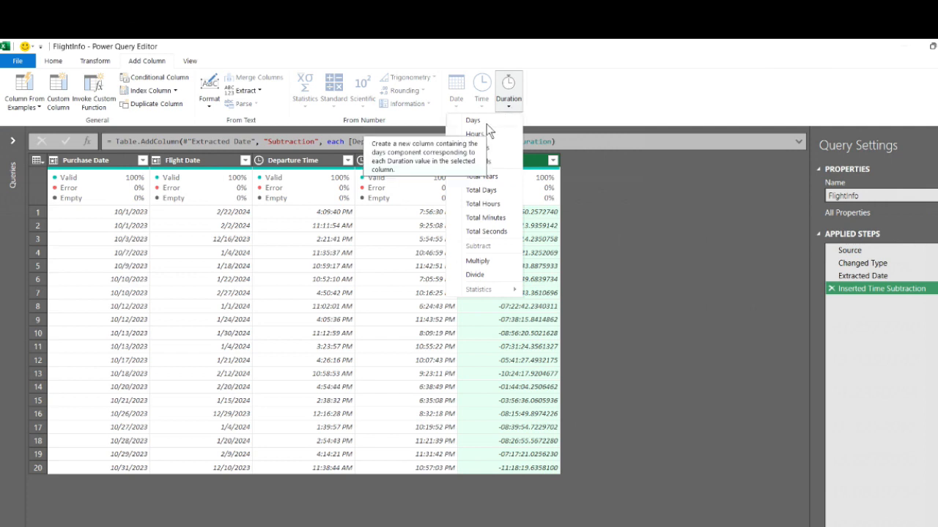
pyautogui.click(497, 148)
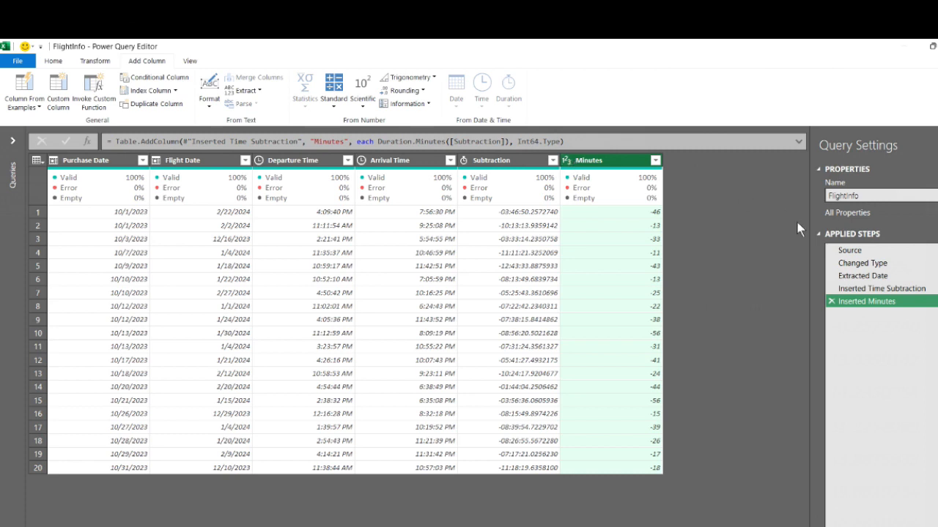
pyautogui.click(830, 301)
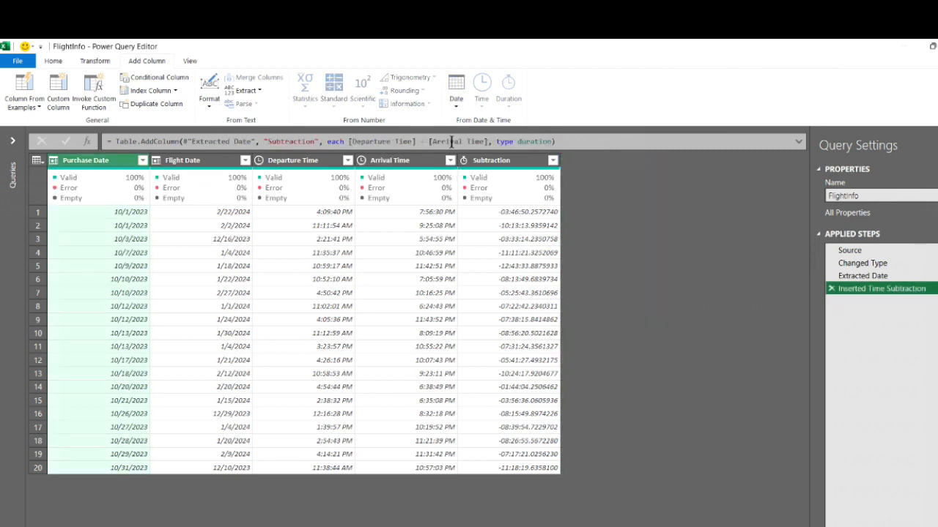
# Add a Total Seconds column calculated from the Subtraction durations, and delete its applied step
pyautogui.click(507, 160)
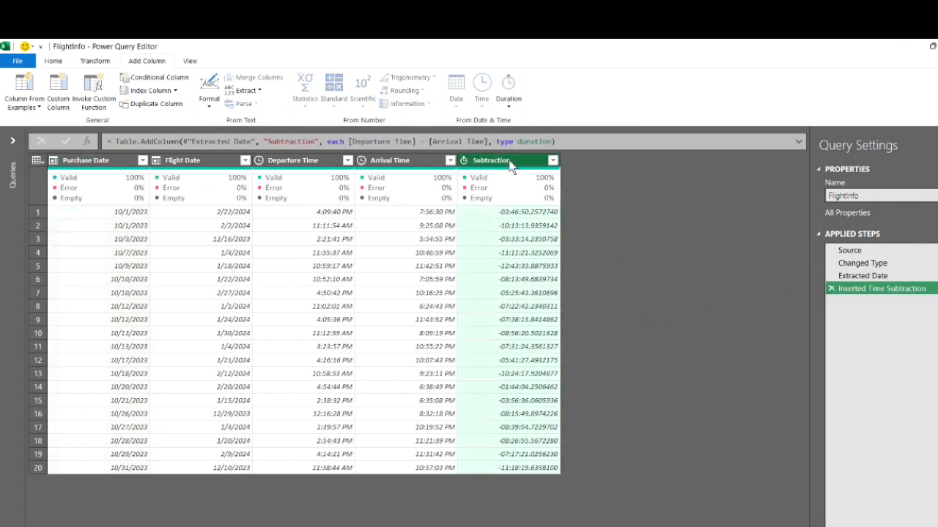
pyautogui.click(512, 104)
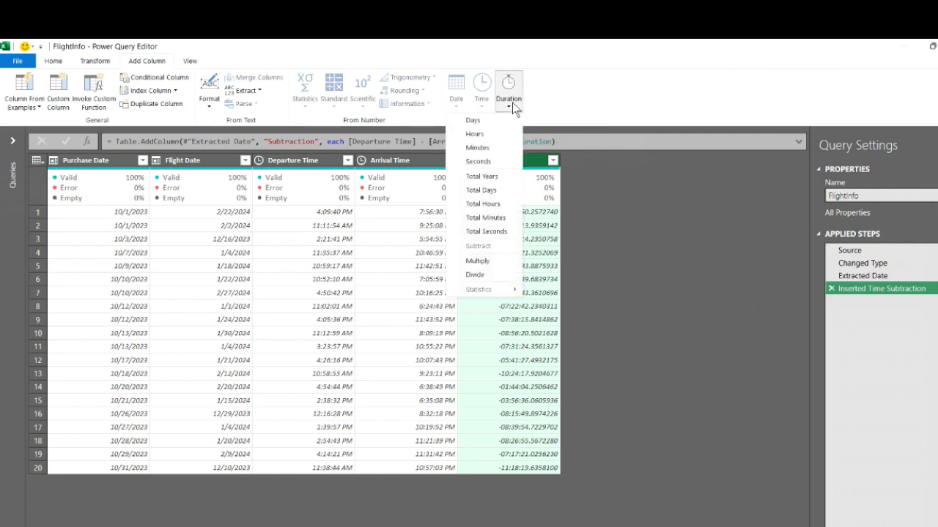
pyautogui.click(500, 233)
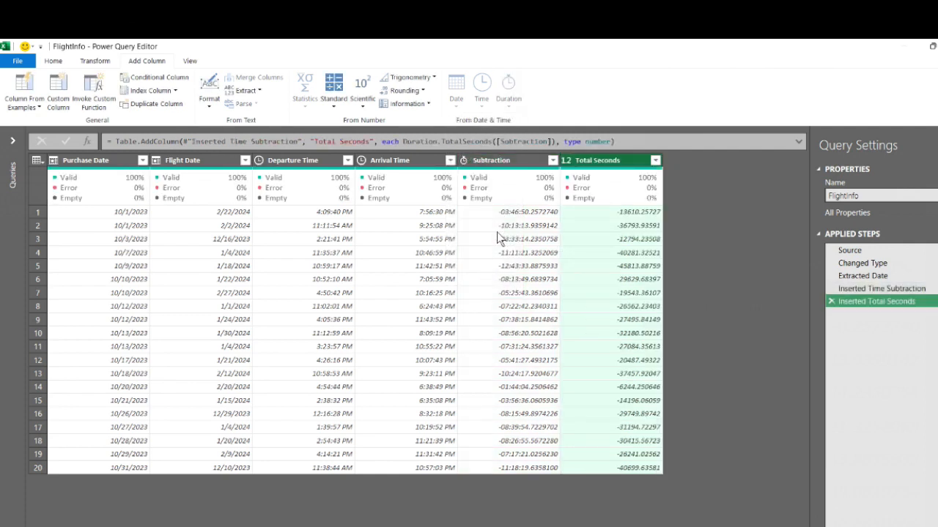
pyautogui.click(830, 303)
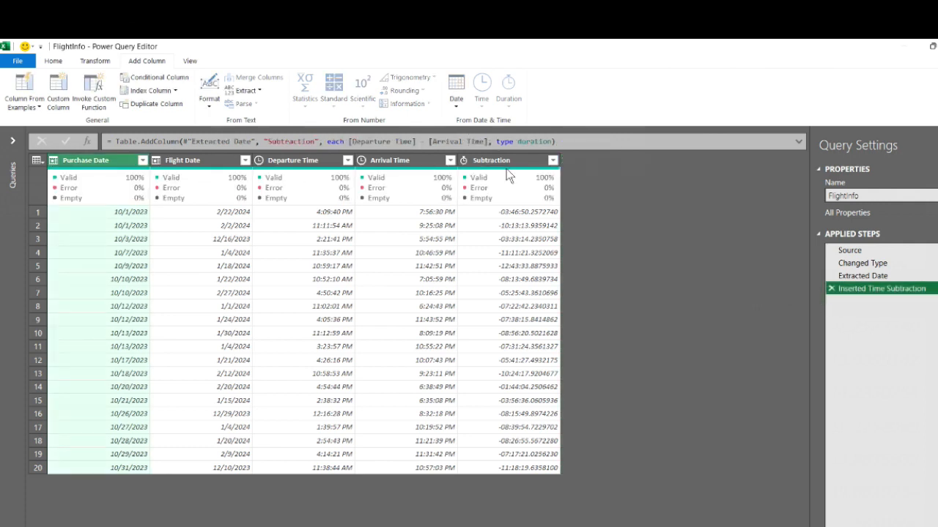
# Add a column that multiplies each duration in the Subtraction column by 5
pyautogui.click(516, 166)
pyautogui.click(508, 107)
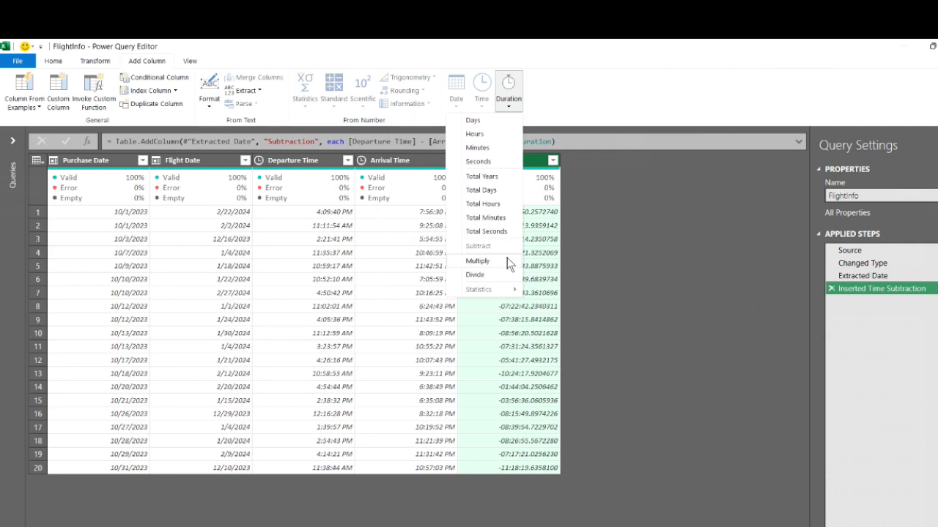
pyautogui.click(477, 261)
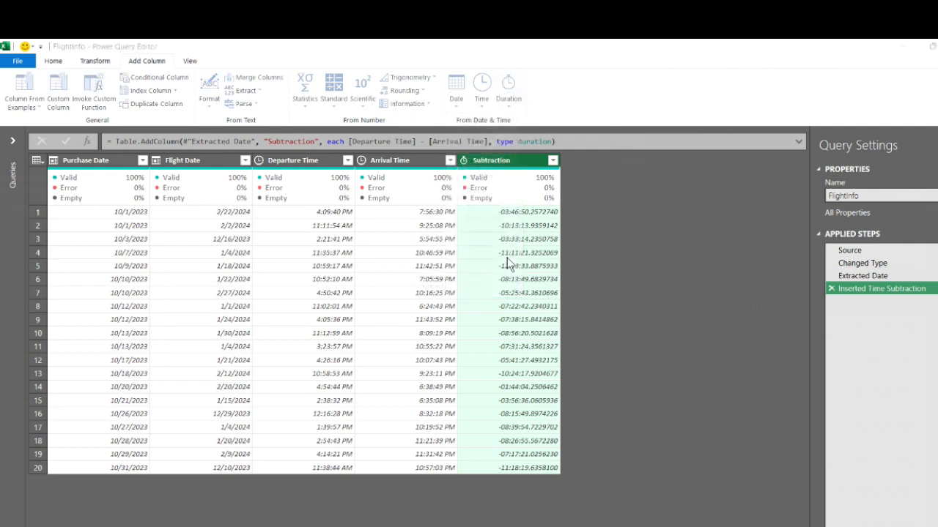
pyautogui.write('5')
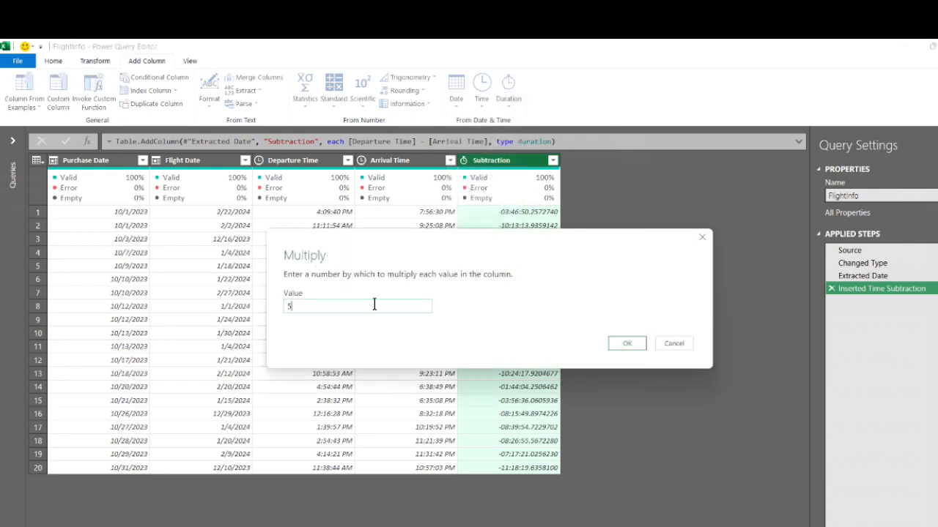
pyautogui.click(636, 342)
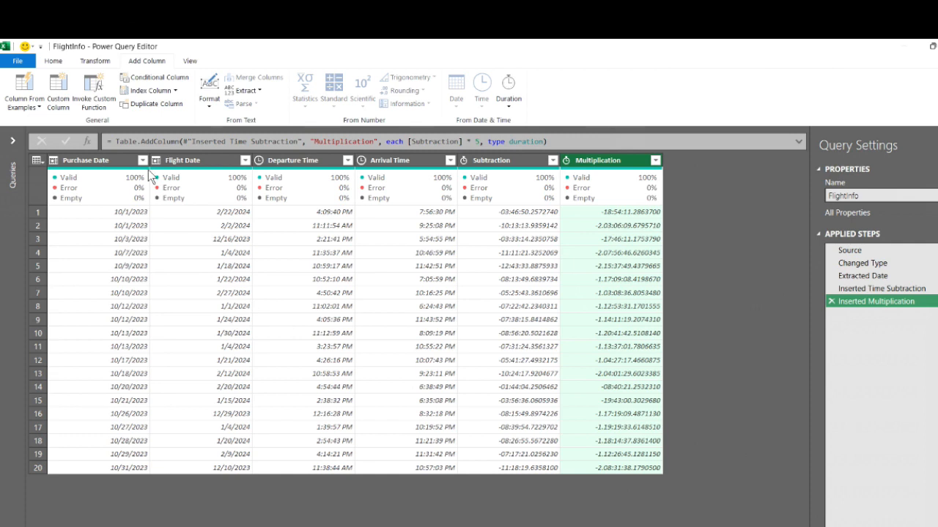
# Bring up the query editor's layout and data preview view options
pyautogui.click(191, 61)
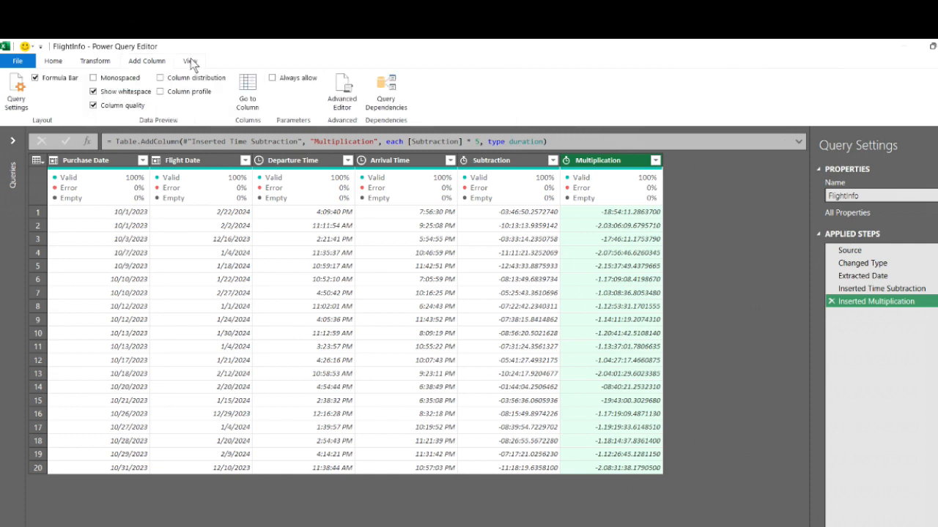